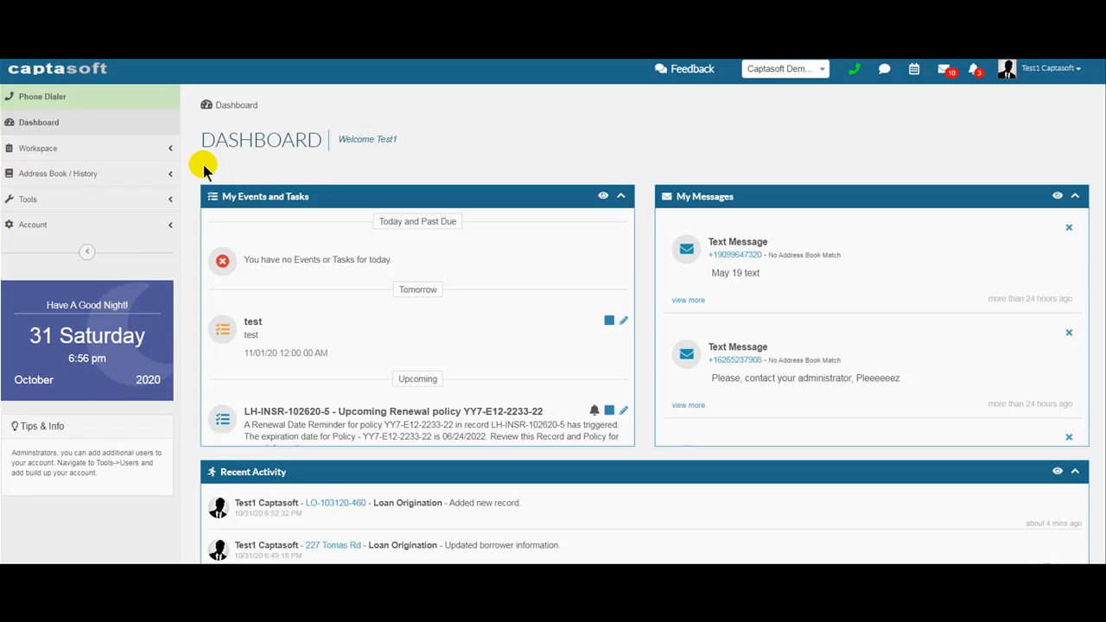
Add a new record in the Loan Origination workspace.
left_click(171, 149)
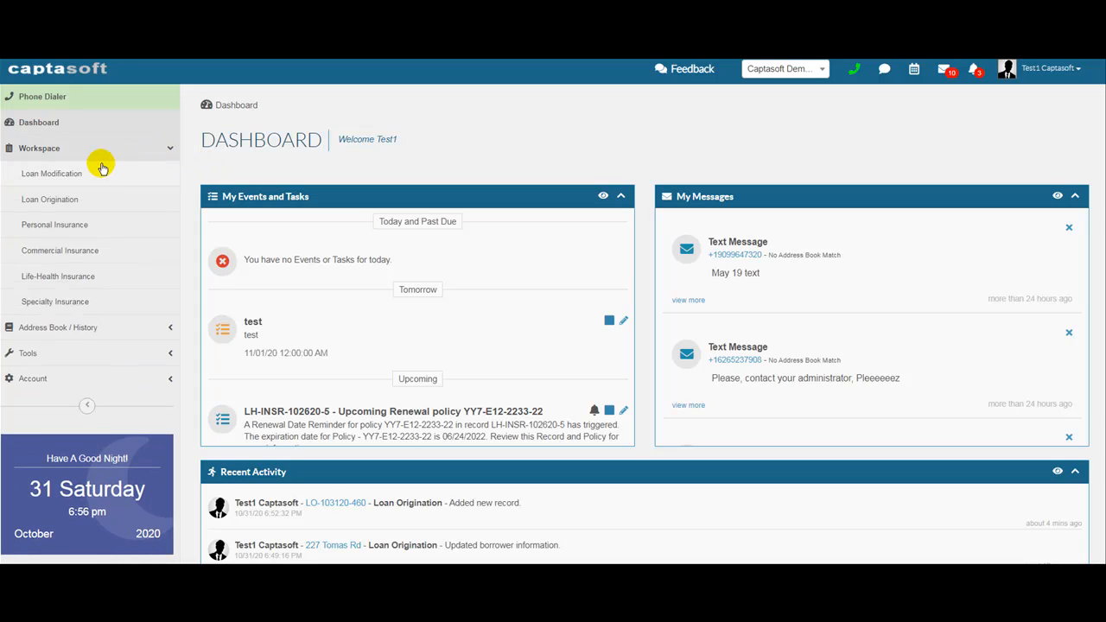
left_click(55, 202)
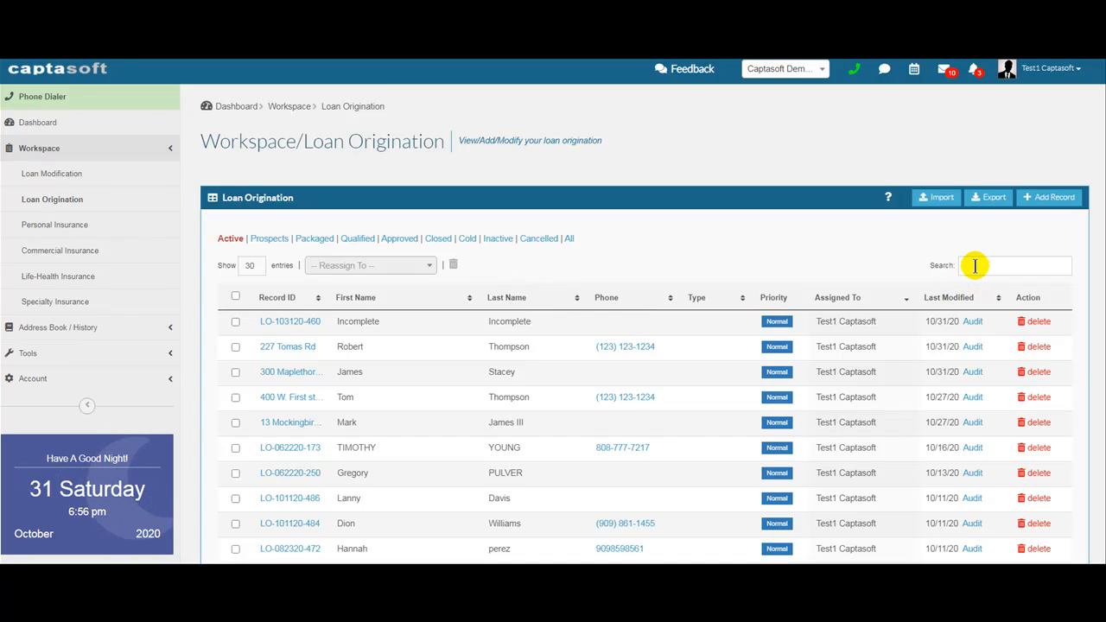
left_click(1049, 199)
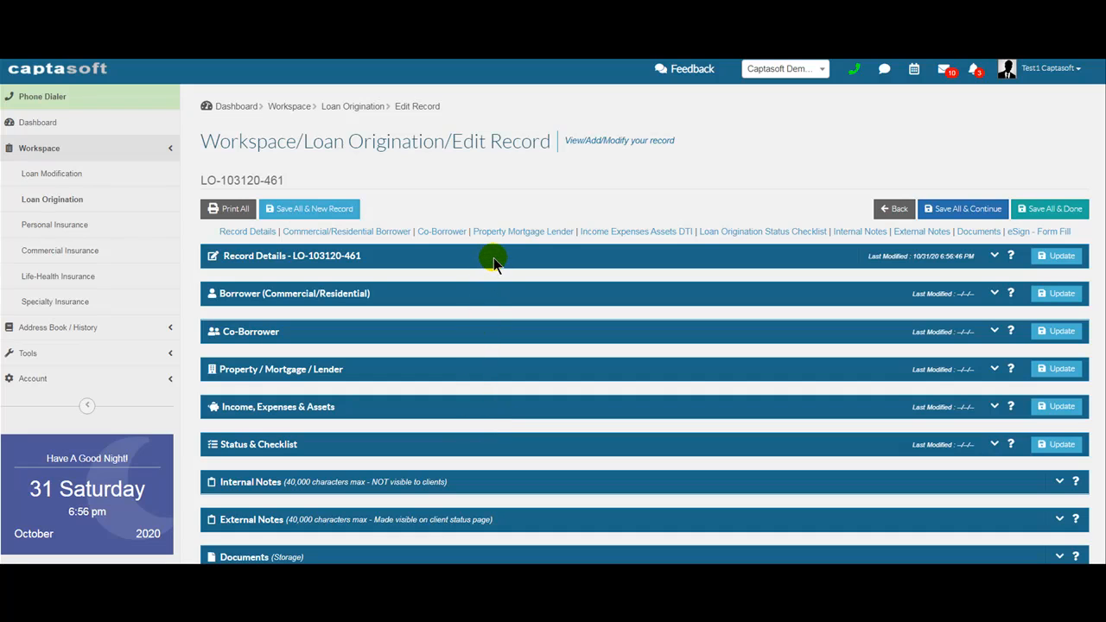
Assign a second team member to the new record in its Record Details, choosing the first listed person under 2nd Assigned To.
left_click(494, 258)
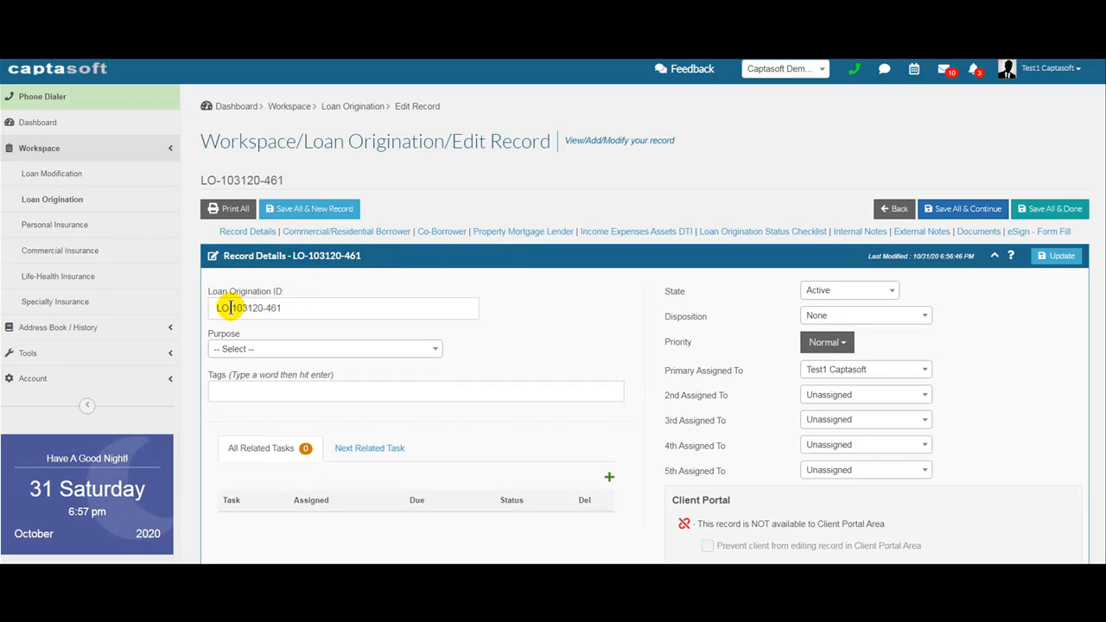
left_click(296, 309)
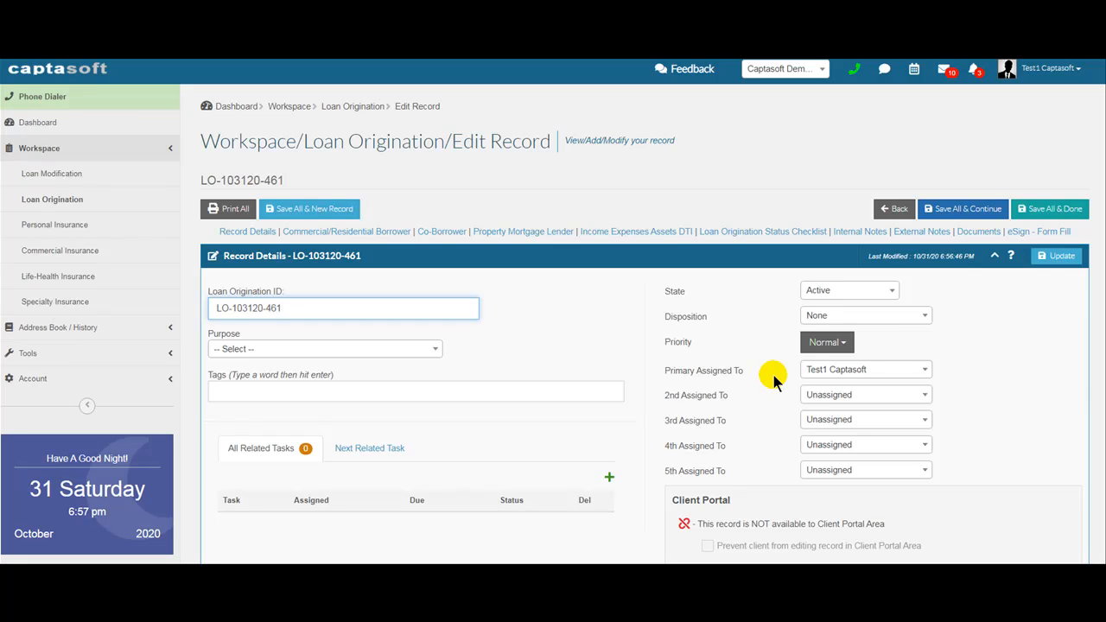
left_click(849, 396)
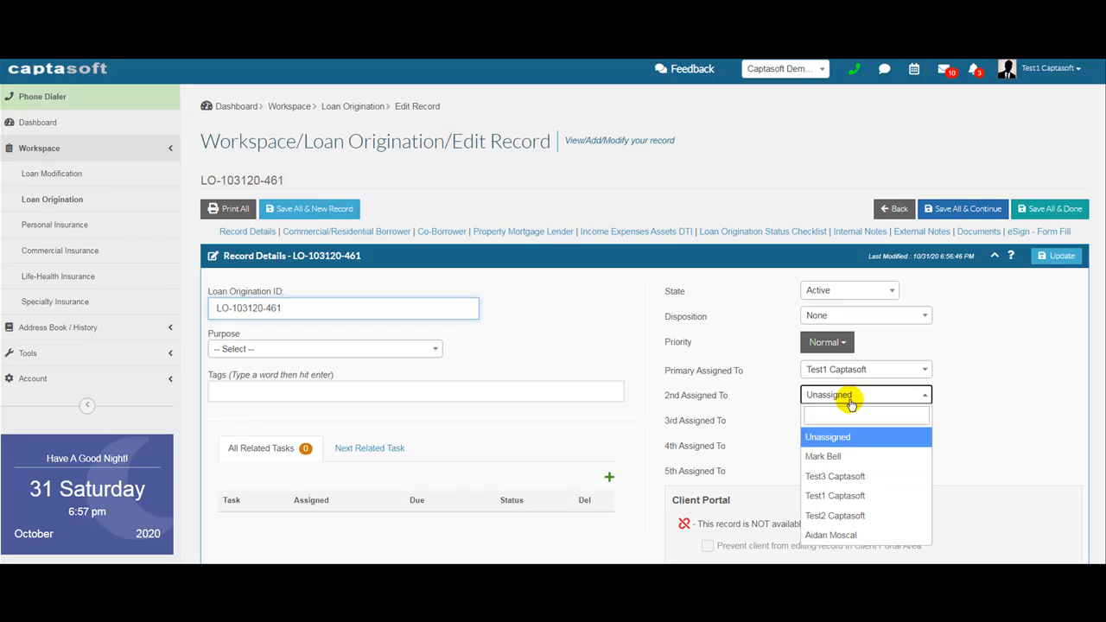
left_click(837, 458)
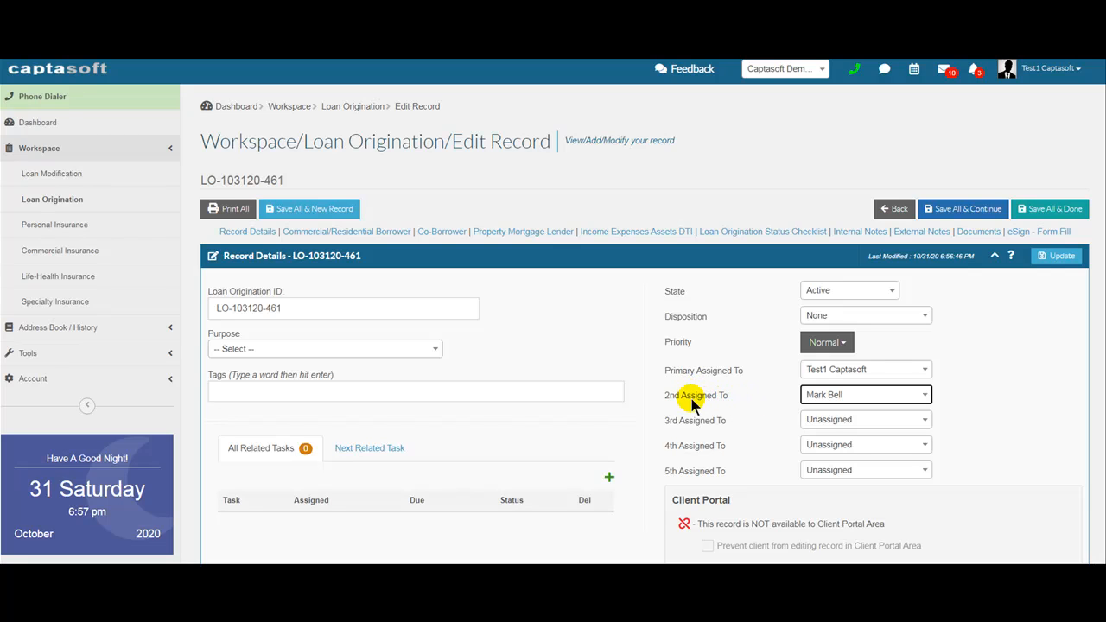
left_click(561, 258)
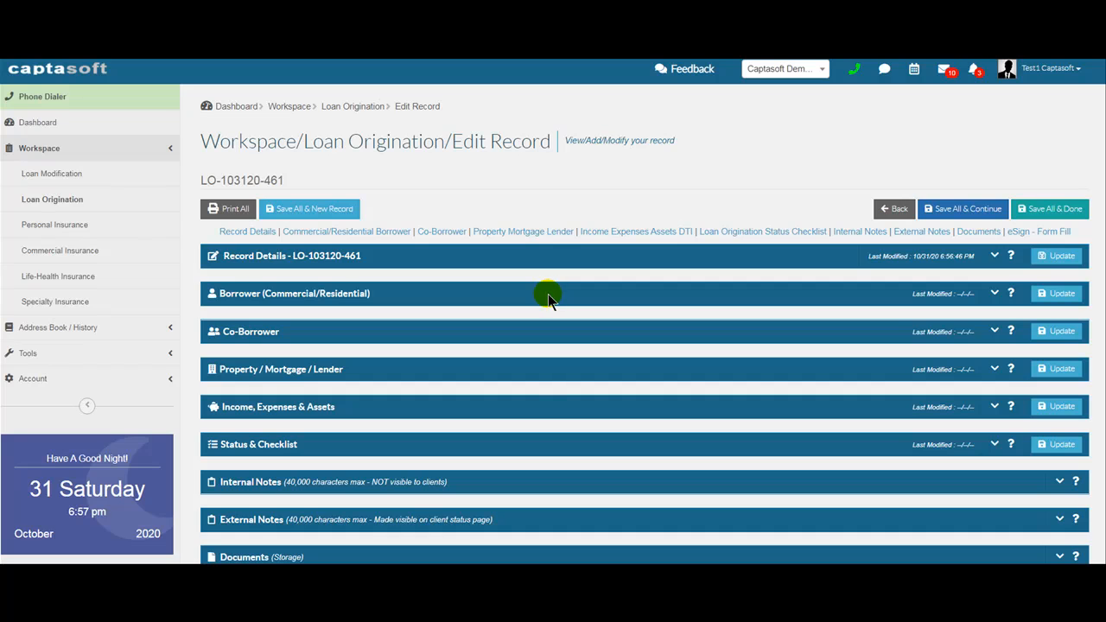
Examine the address book linking options in the Borrower section, selecting Add to Address Book and clearing it again.
left_click(548, 294)
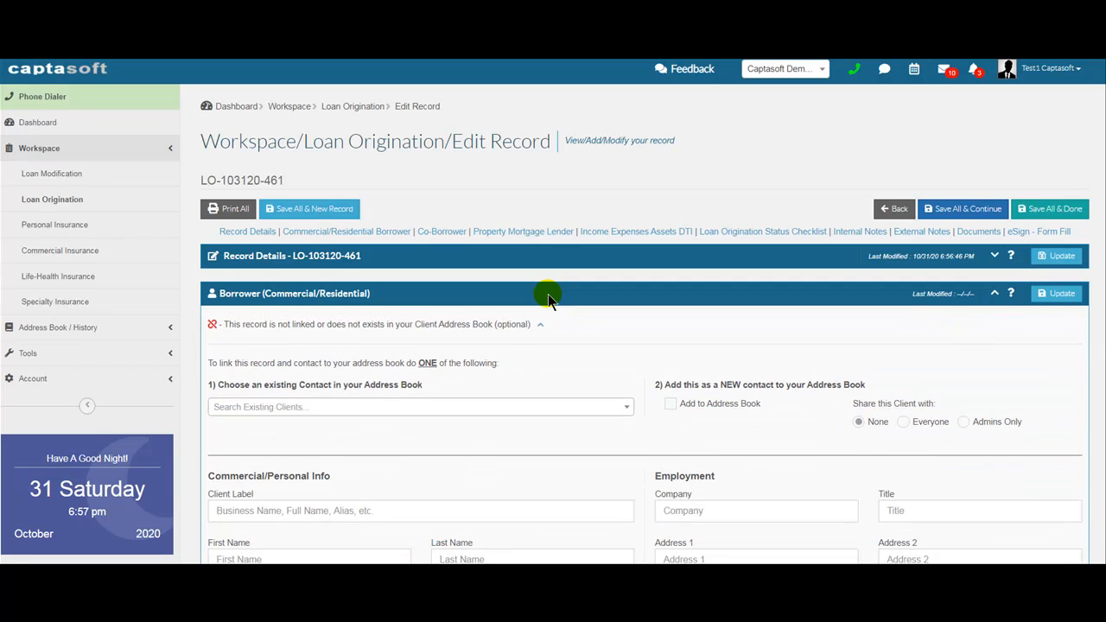
scroll(548, 294, "down", 2)
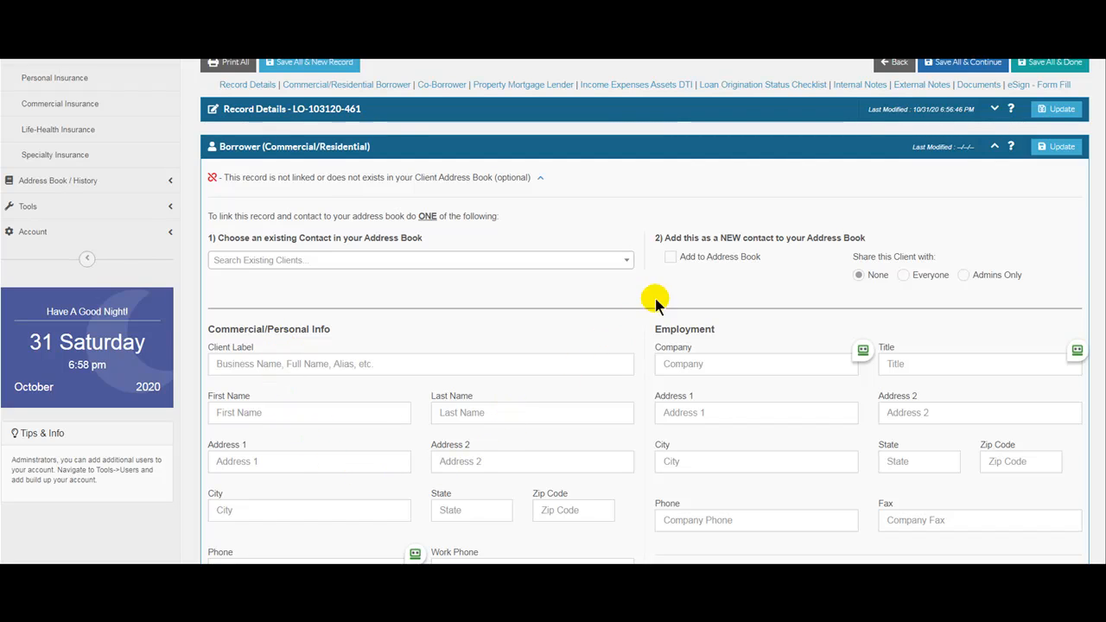
left_click(672, 258)
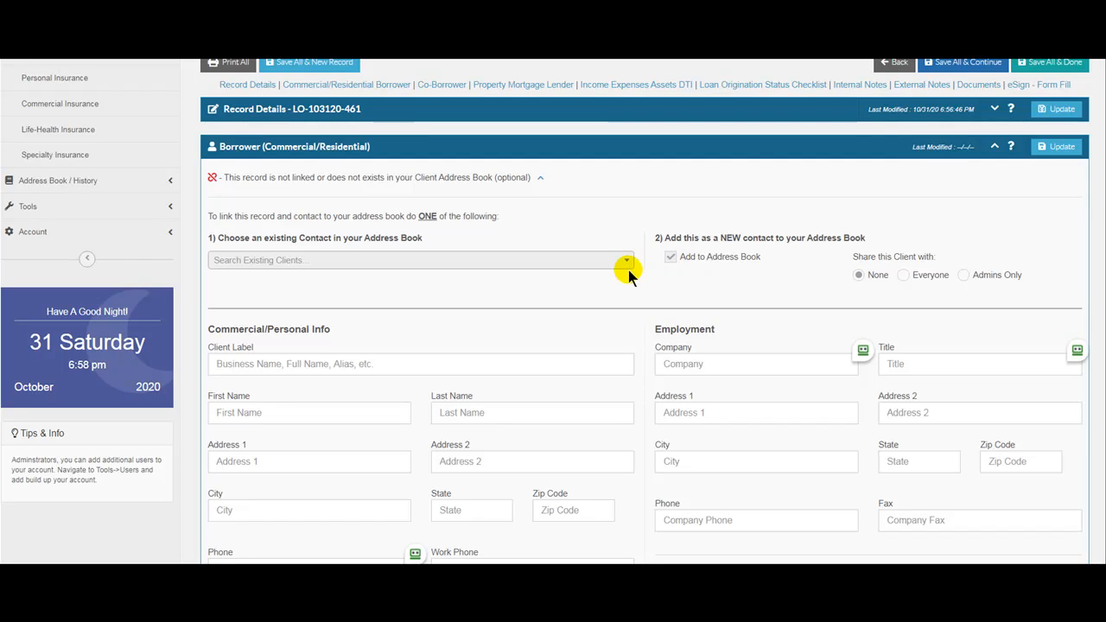
left_click(670, 263)
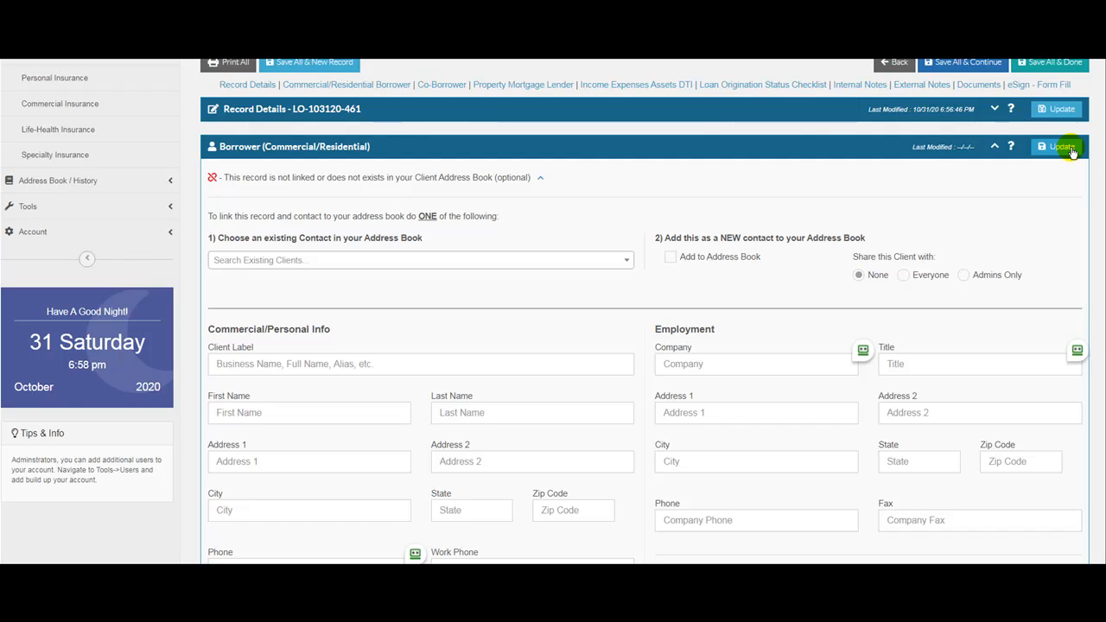
left_click(541, 154)
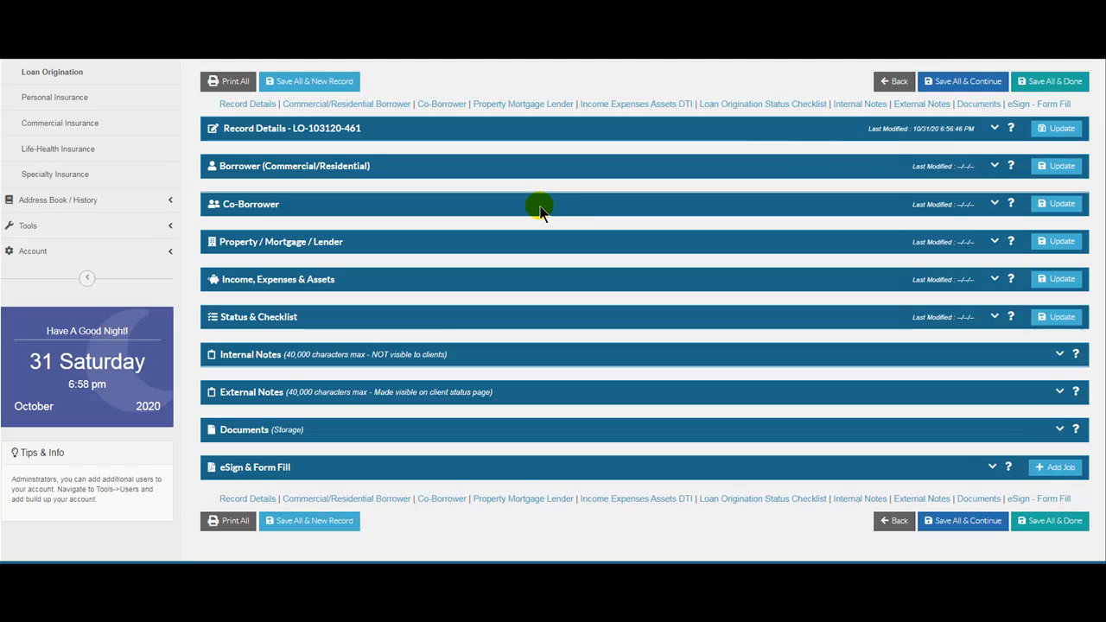
Review the property, mortgage and lender fields in the Property / Mortgage / Lender section, including those for the second mortgage.
left_click(506, 249)
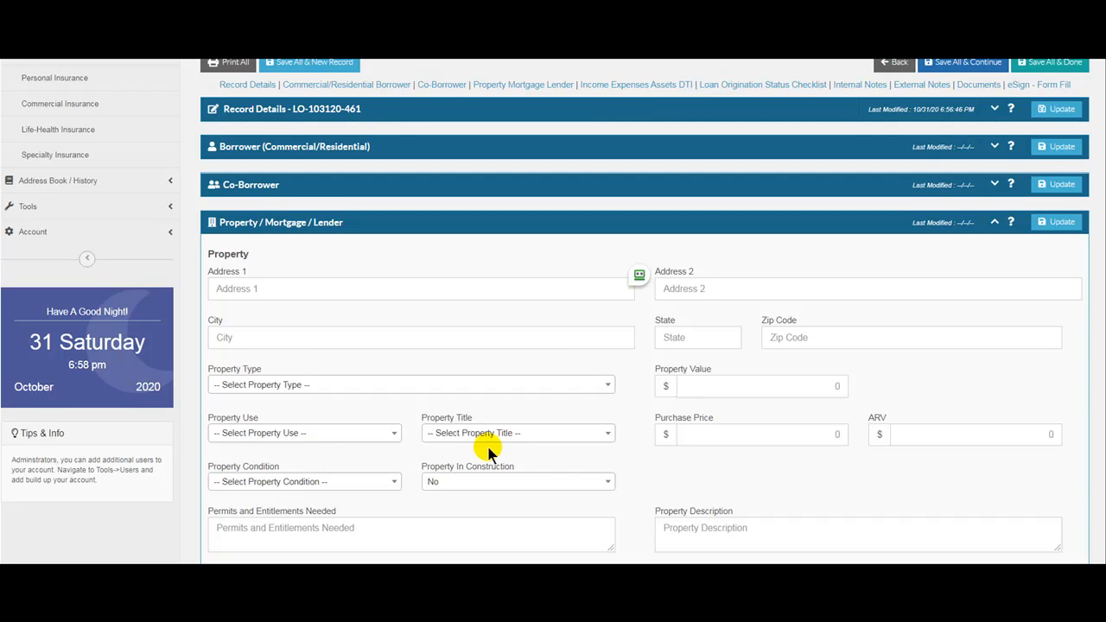
scroll(655, 383, "down", 3)
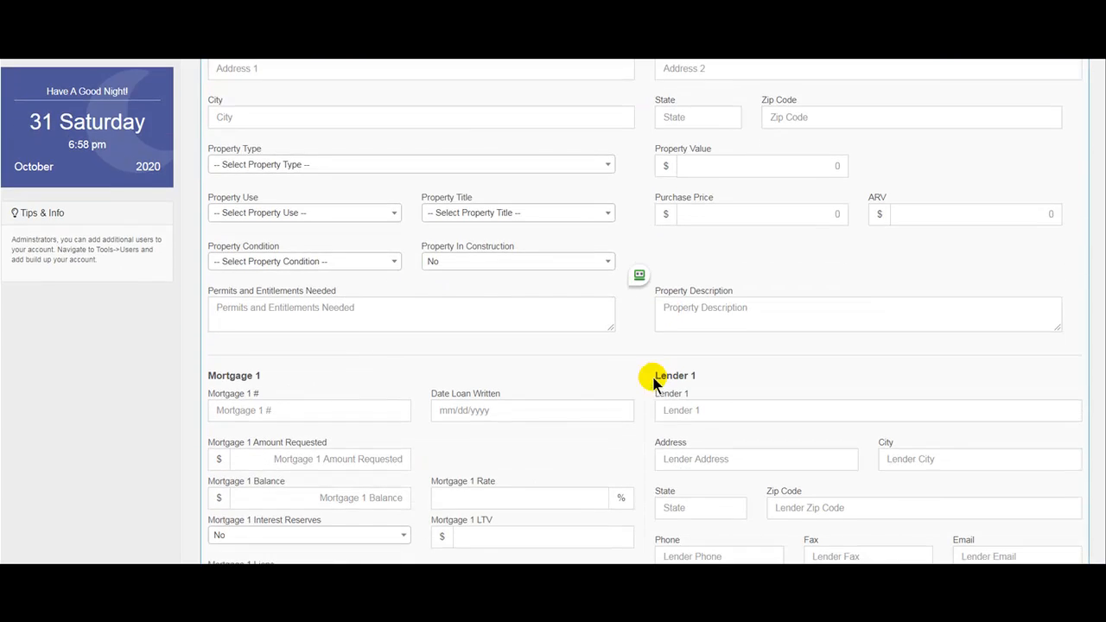
scroll(494, 424, "down", 4)
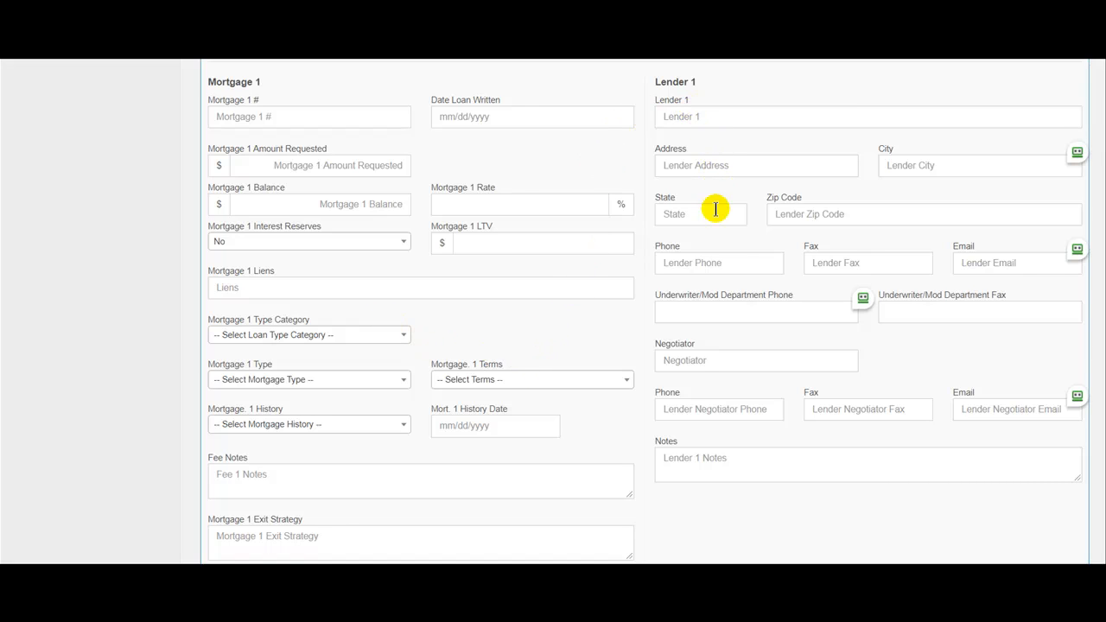
scroll(504, 320, "down", 1)
scroll(504, 321, "down", 5)
scroll(504, 321, "down", 1)
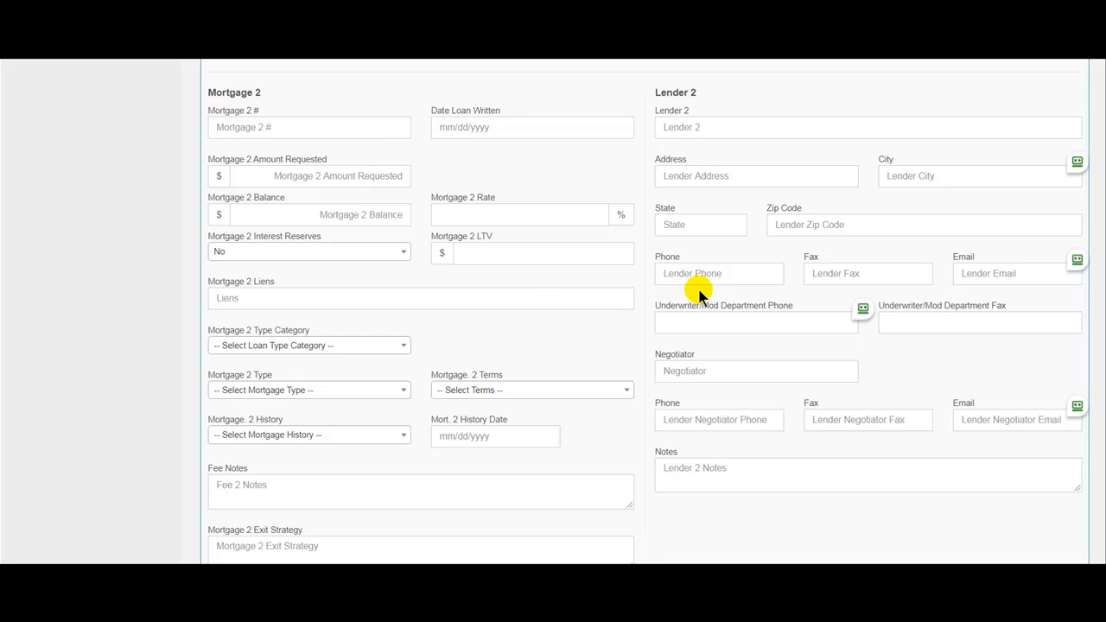
scroll(741, 294, "down", 1)
scroll(739, 290, "up", 8)
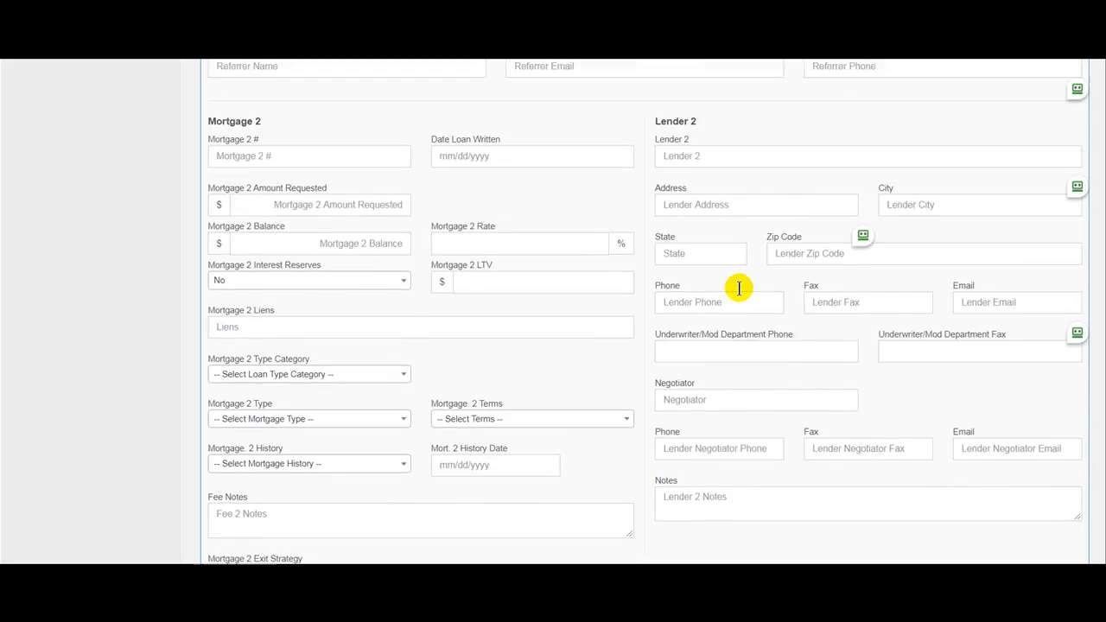
scroll(740, 287, "up", 10)
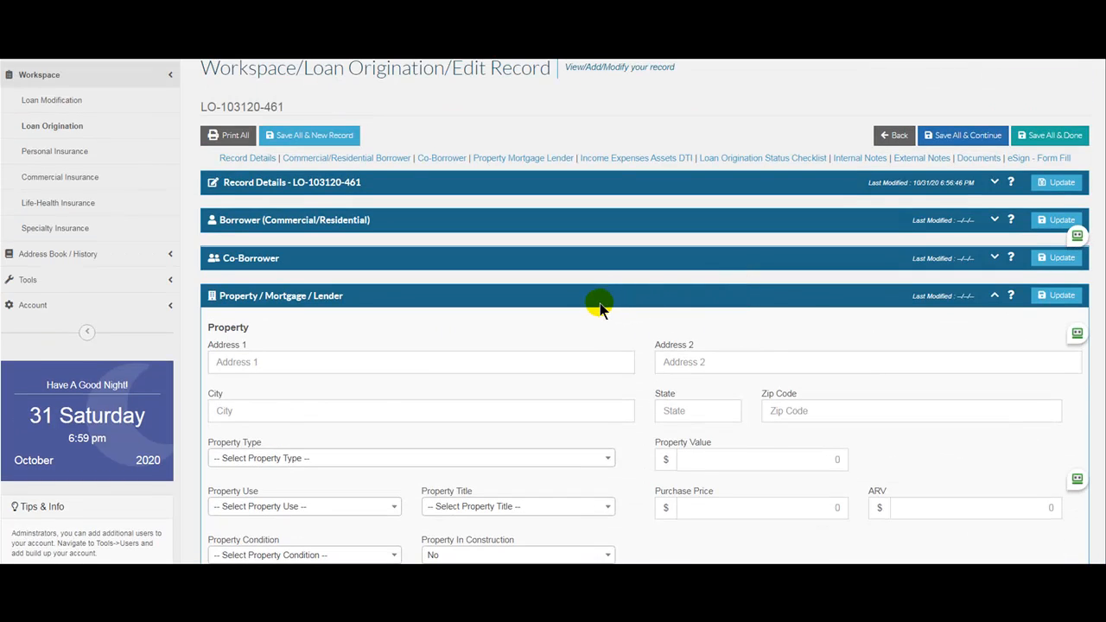
left_click(600, 301)
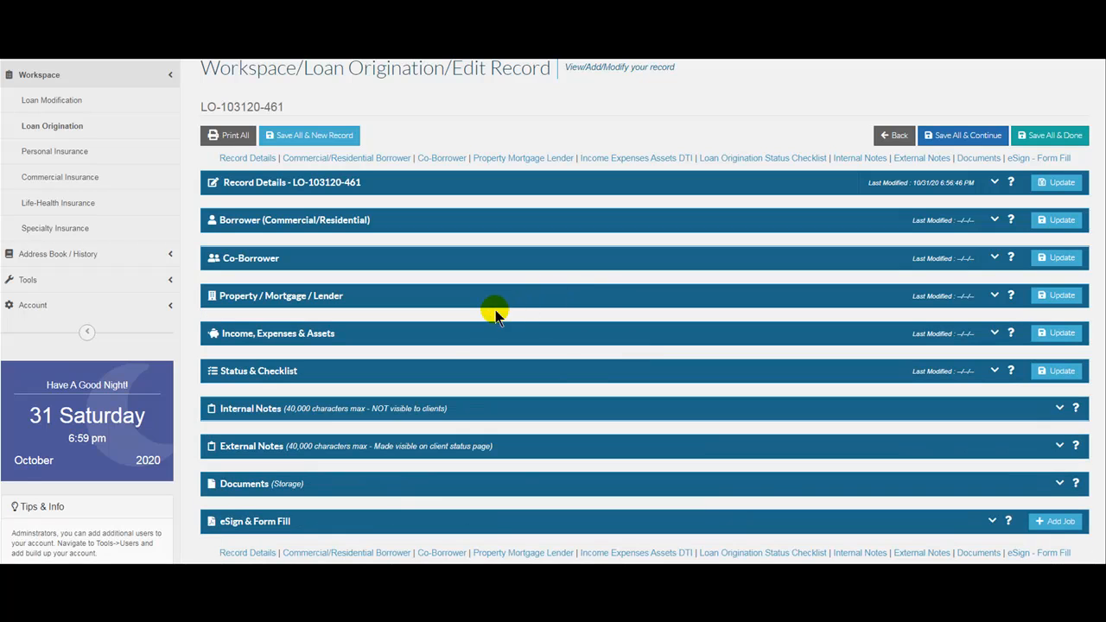
Review the DTI summary and the expense and income fields in the Income, Expenses & Assets section.
left_click(452, 334)
scroll(452, 340, "down", 2)
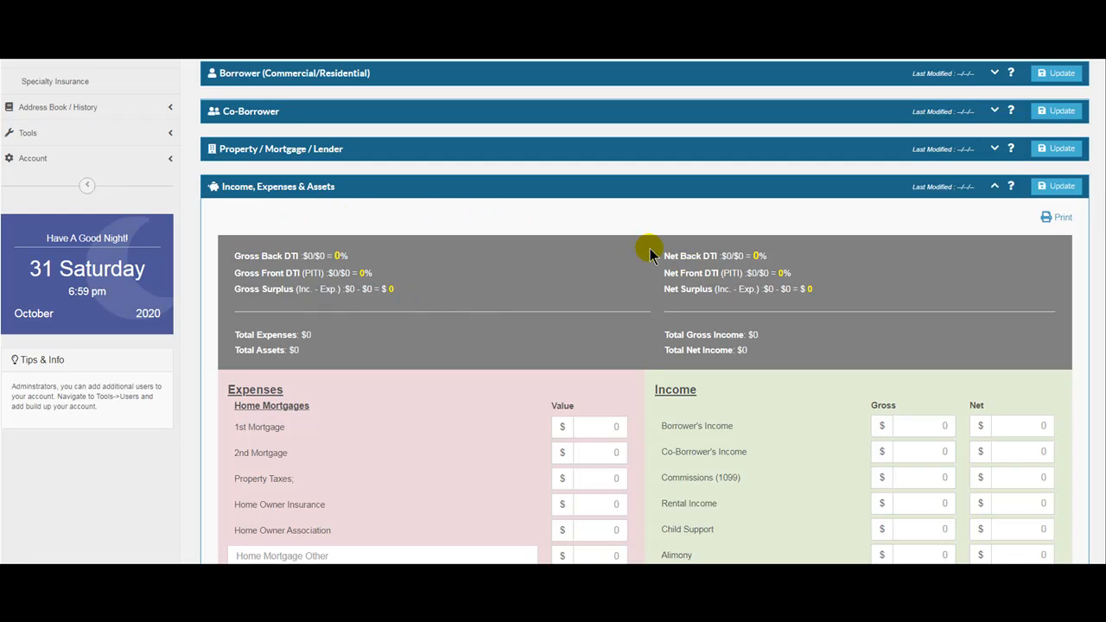
left_click(574, 192)
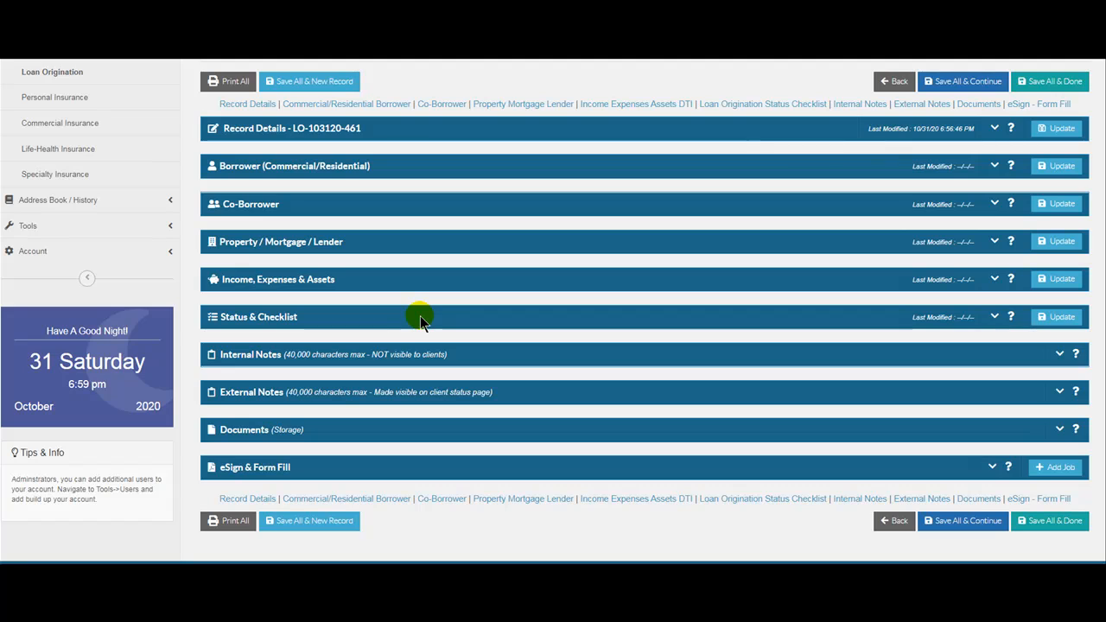
Mark the loan as Pre-Qualified and Submitted to Underwriter in the Status & Checklist section.
left_click(420, 318)
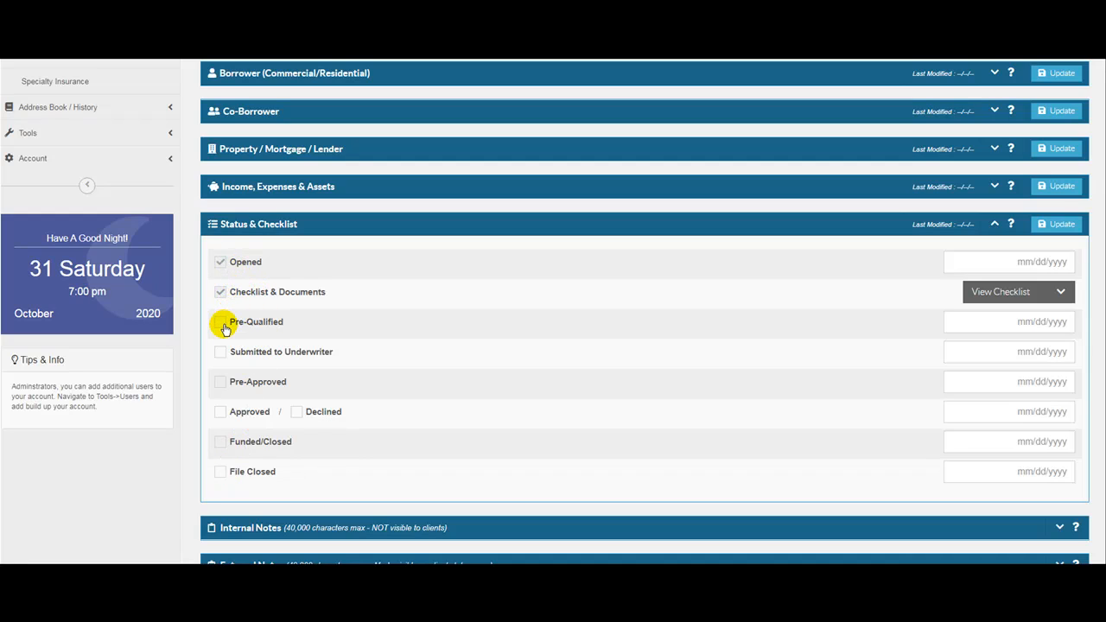
left_click(220, 351)
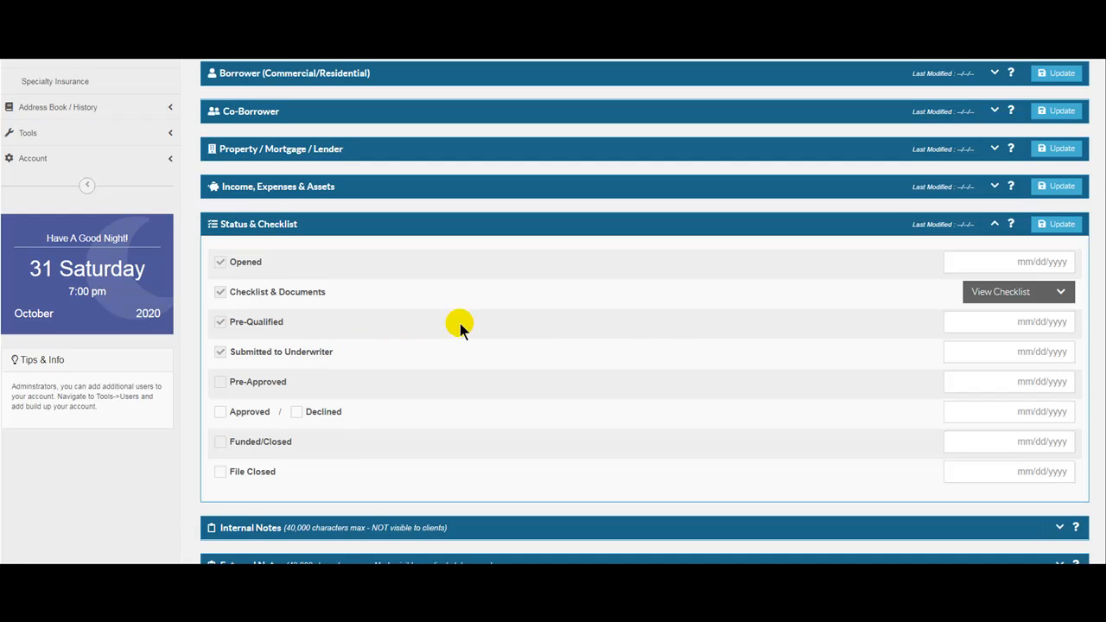
In the document checklist, mark the first three loan application requirements as ordered and the first and third as completed.
left_click(1024, 296)
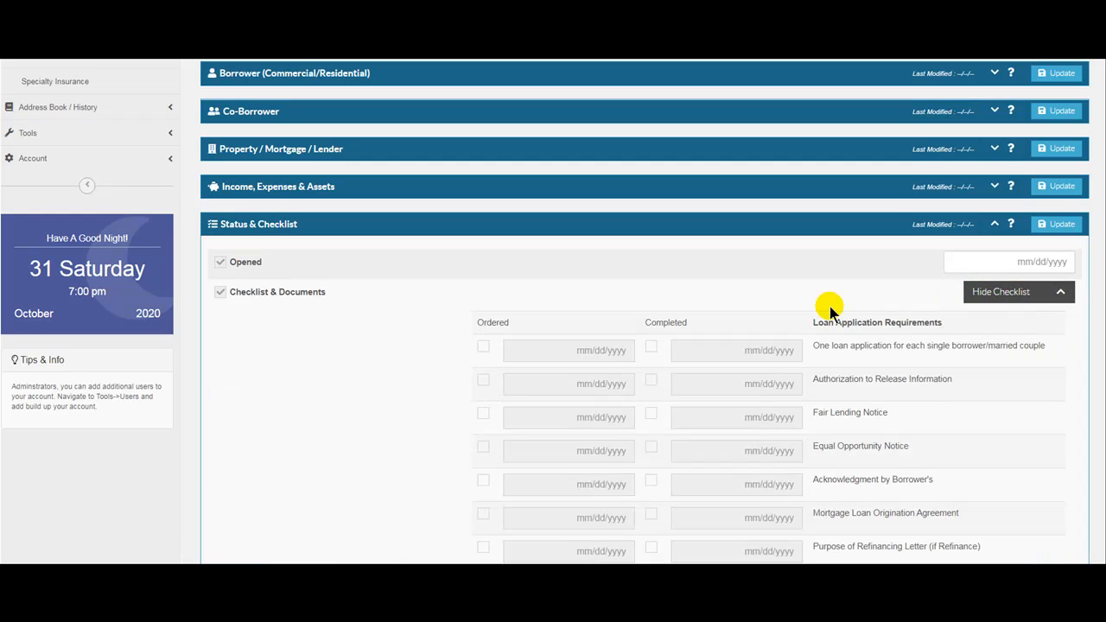
scroll(674, 317, "down", 2)
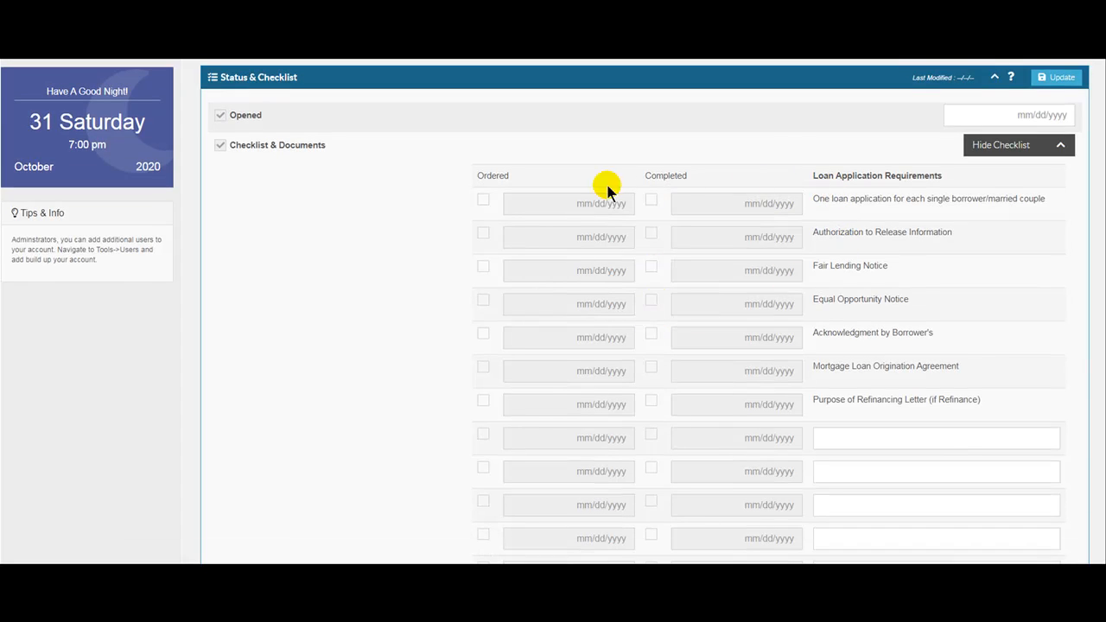
left_click(482, 200)
left_click(482, 233)
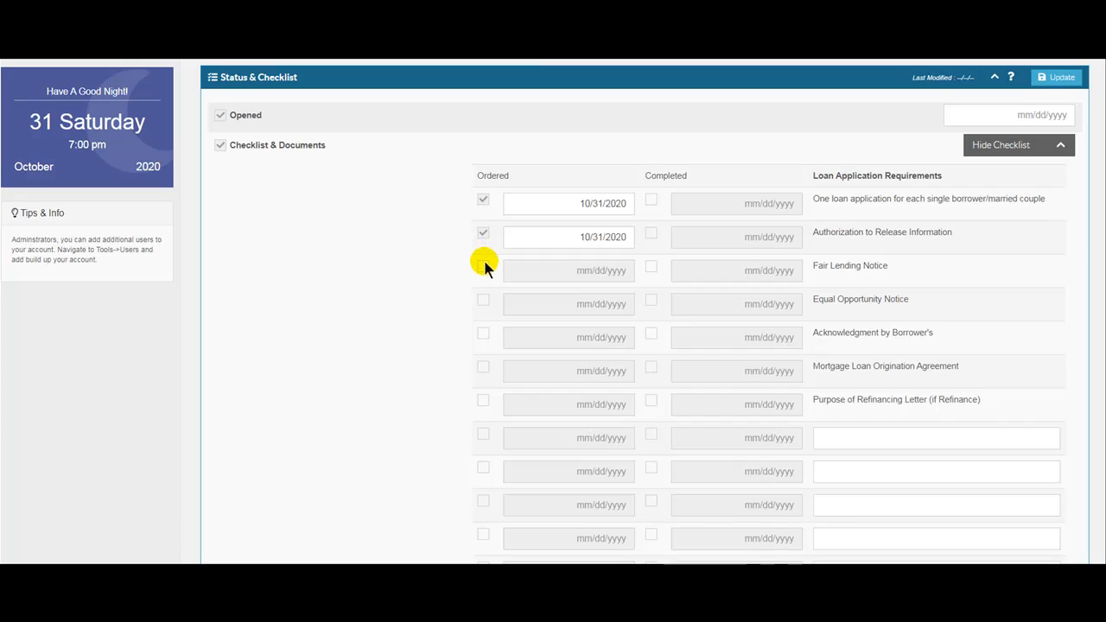
left_click(484, 267)
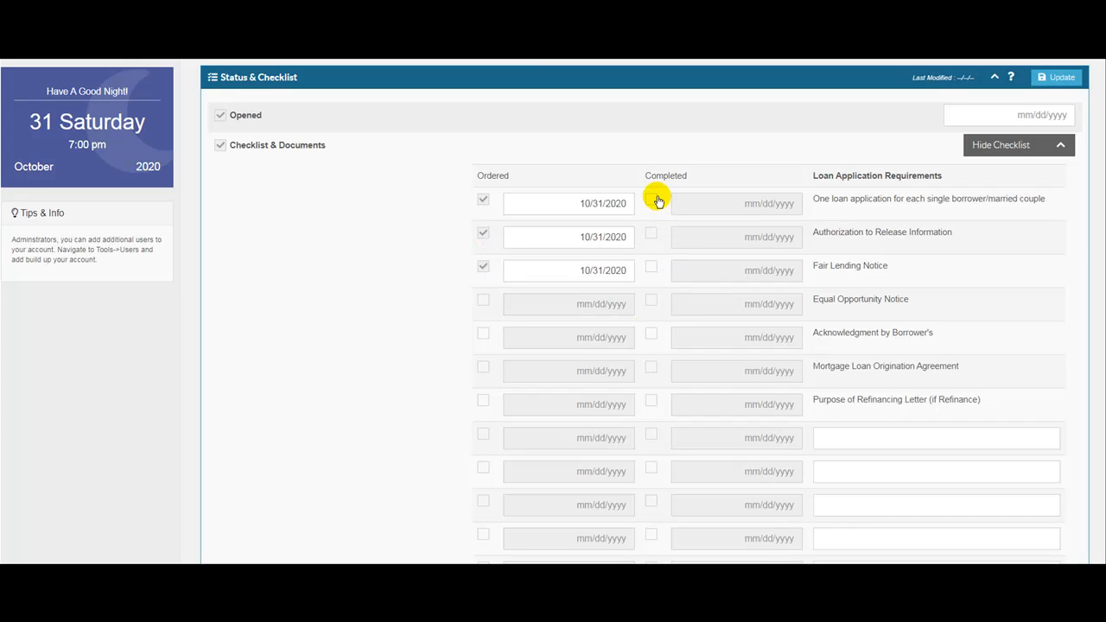
left_click(653, 200)
left_click(651, 269)
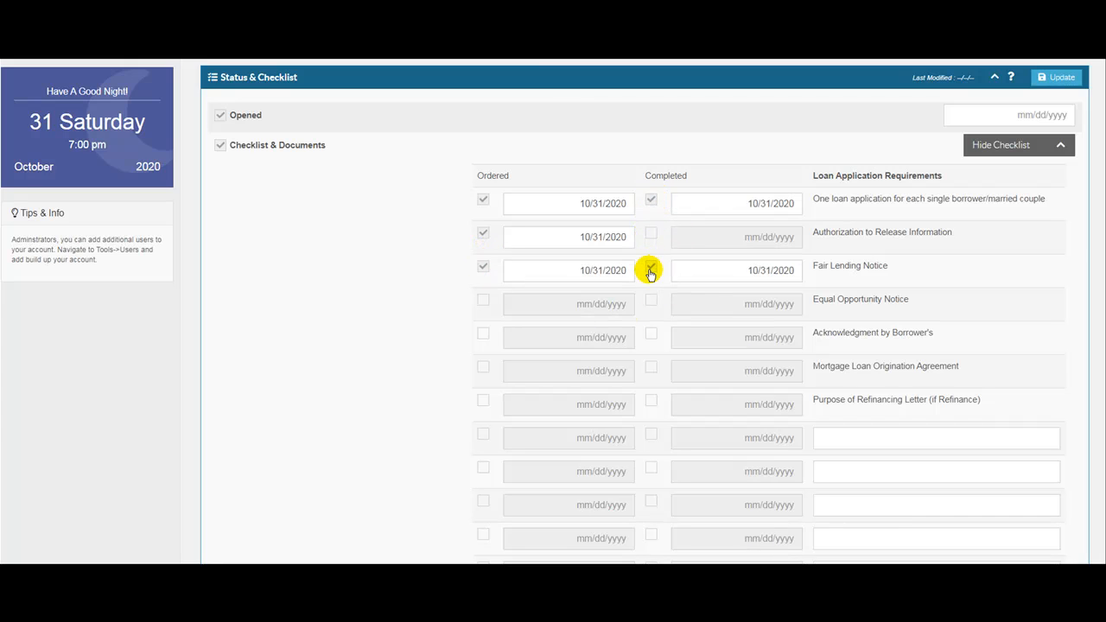
scroll(753, 435, "down", 1)
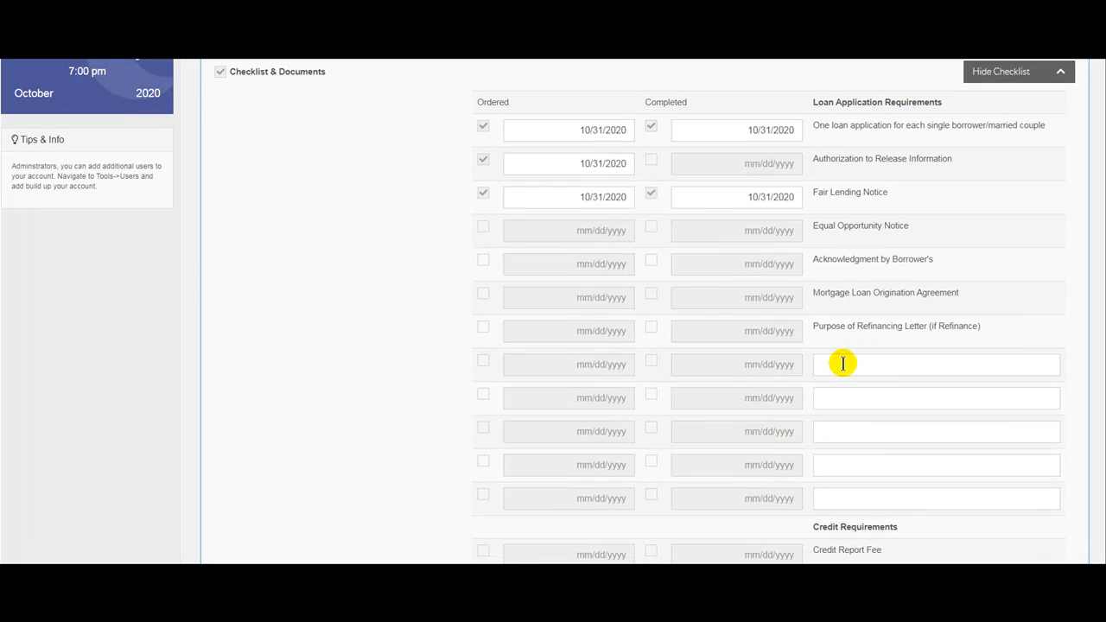
scroll(506, 365, "up", 3)
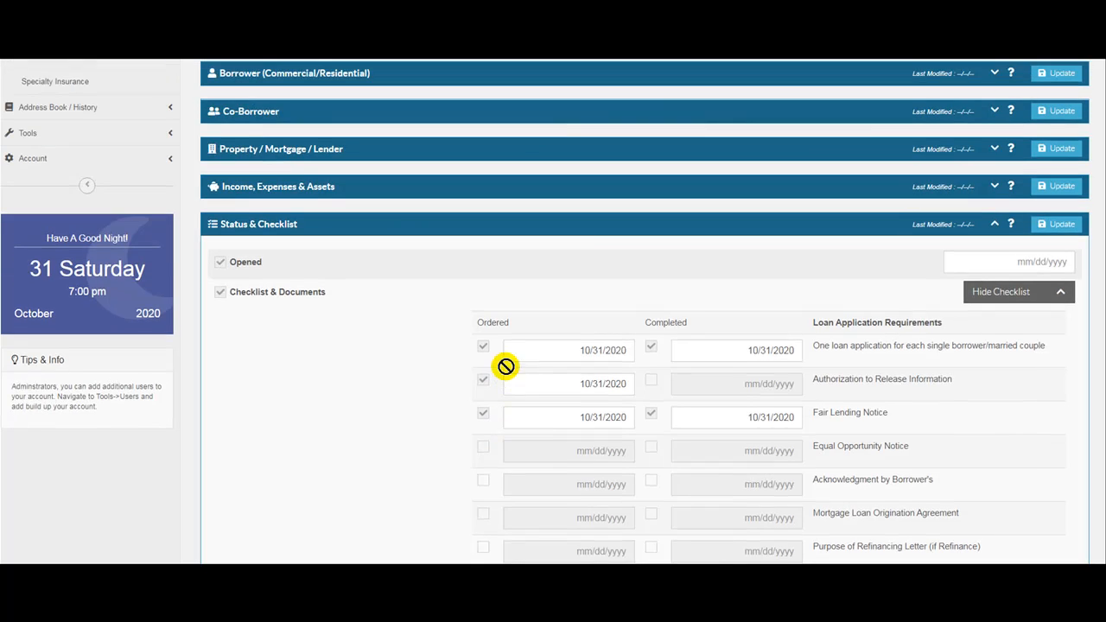
left_click(1036, 296)
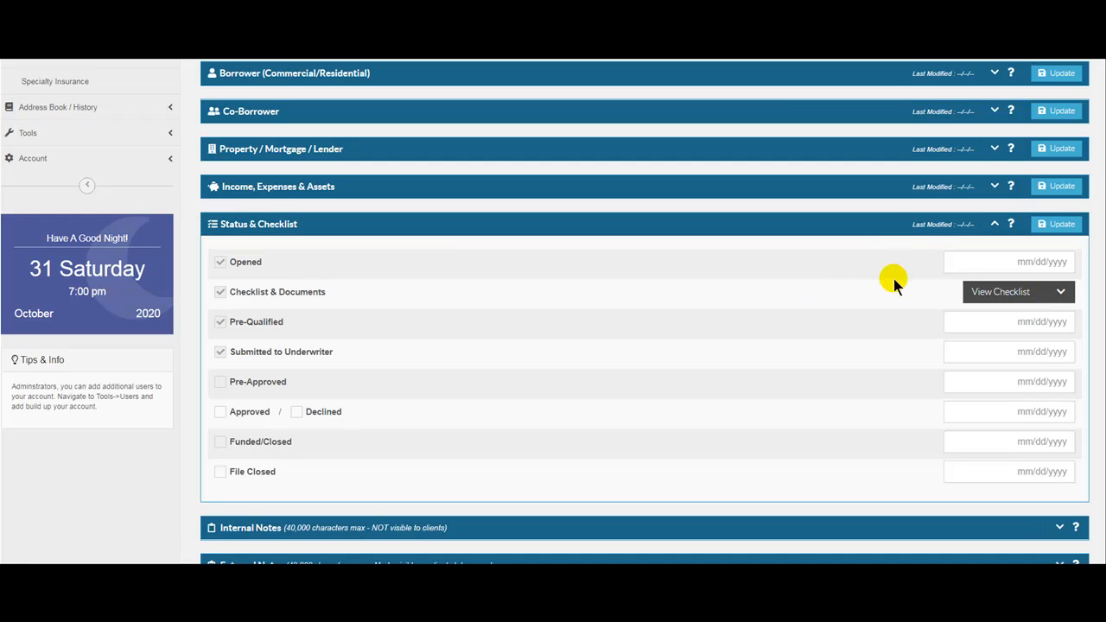
left_click(575, 225)
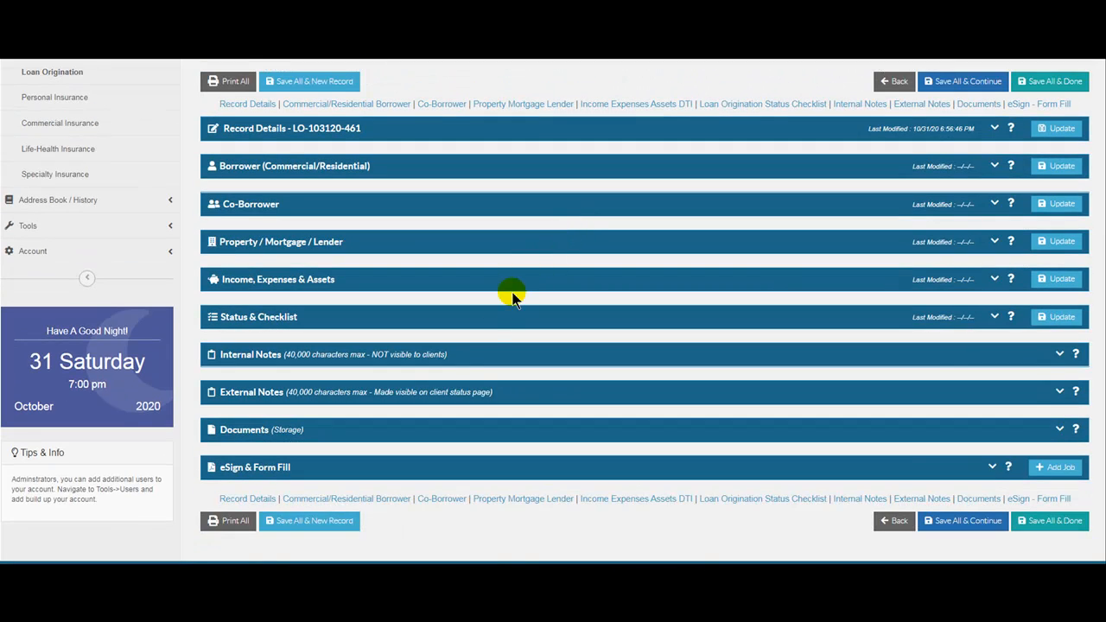
Add the entry "This is text" as a Note in the Internal Notes section and collapse the section.
left_click(473, 356)
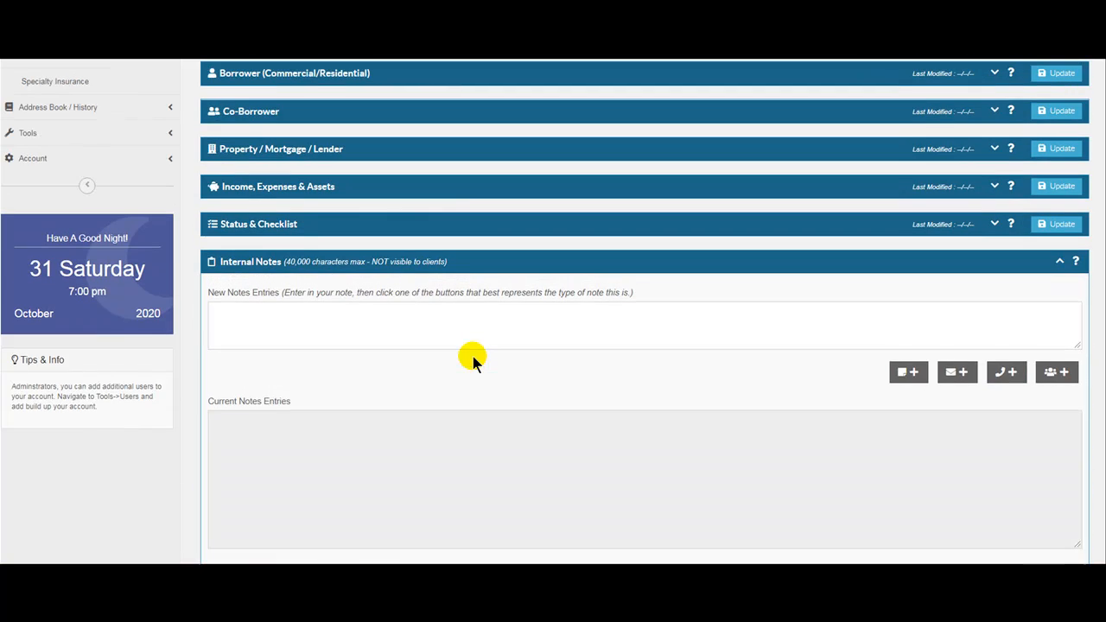
left_click(446, 321)
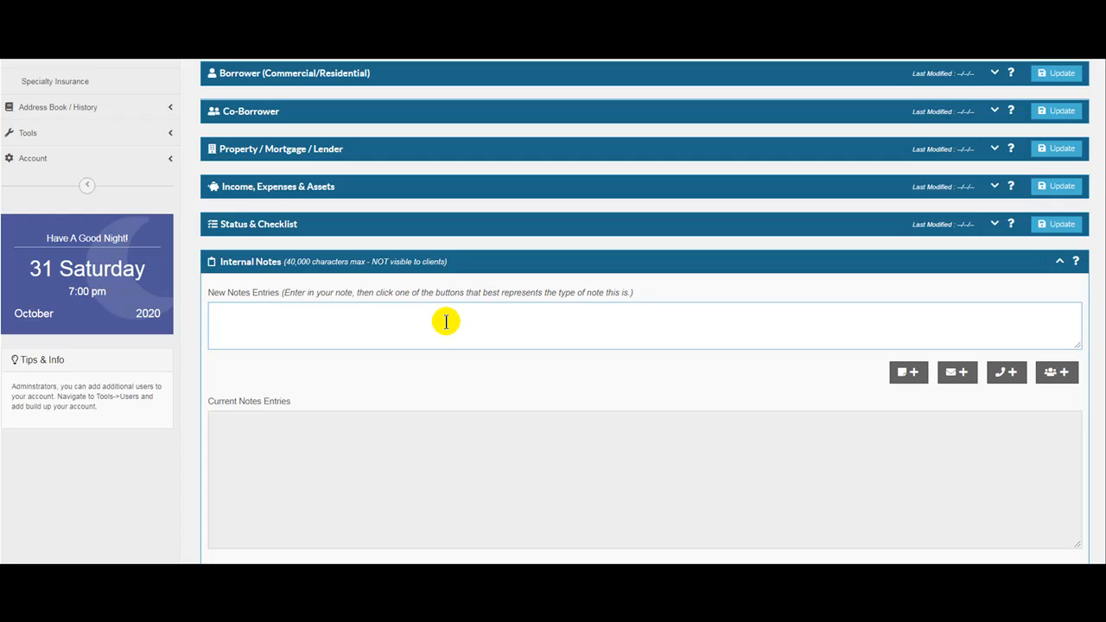
type("This is text")
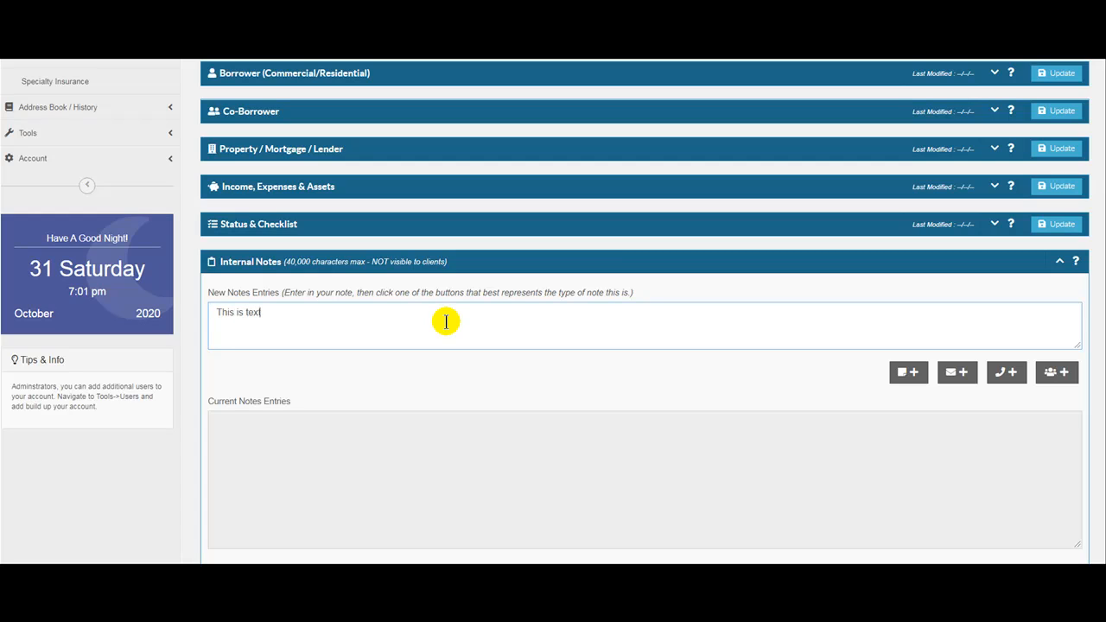
left_click(912, 373)
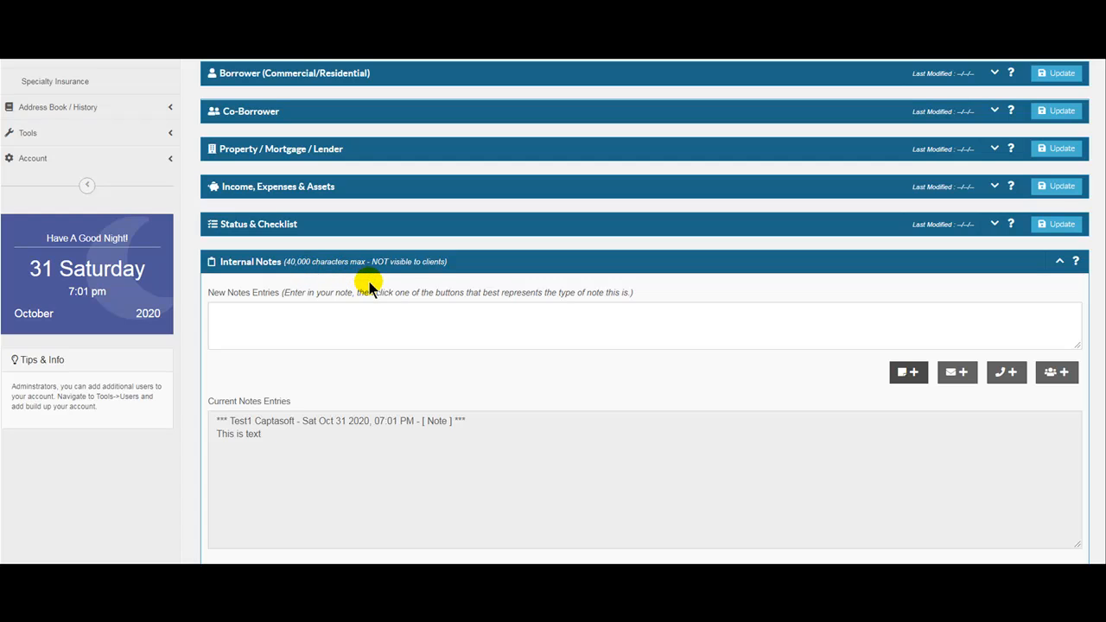
left_click(508, 264)
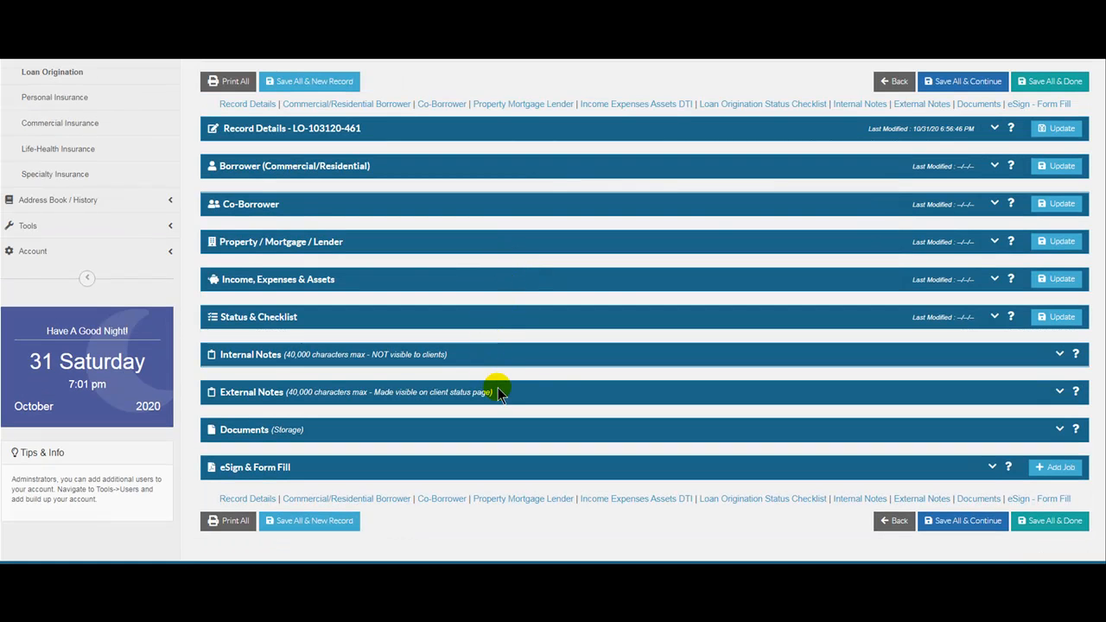
Add the entry "Please submit docs" as a Note in the client-visible External Notes section and collapse the section.
left_click(500, 394)
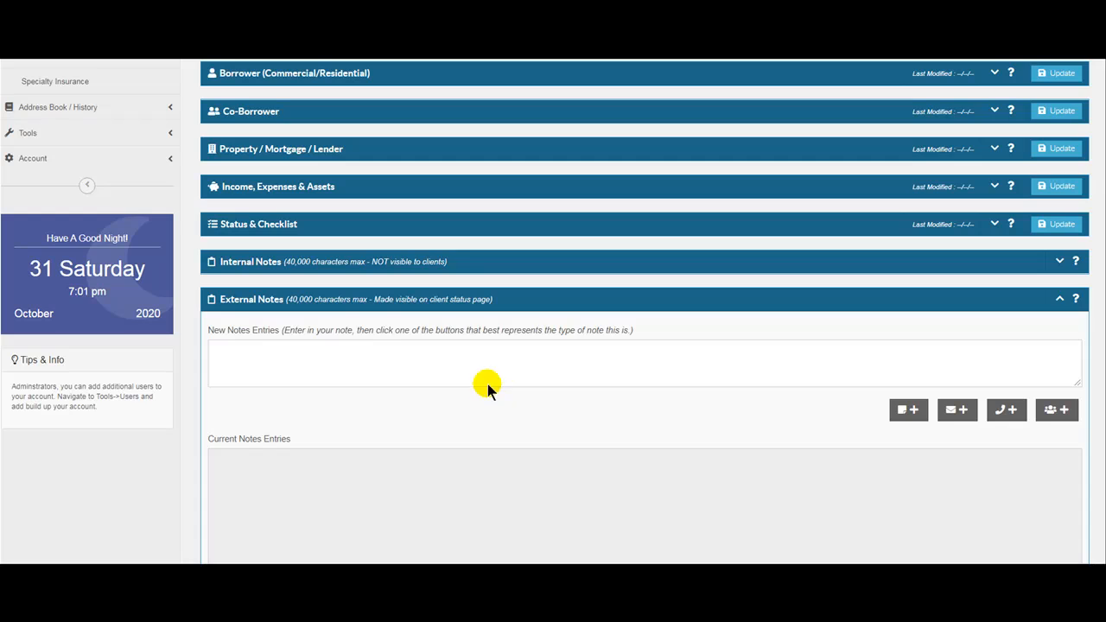
left_click(366, 351)
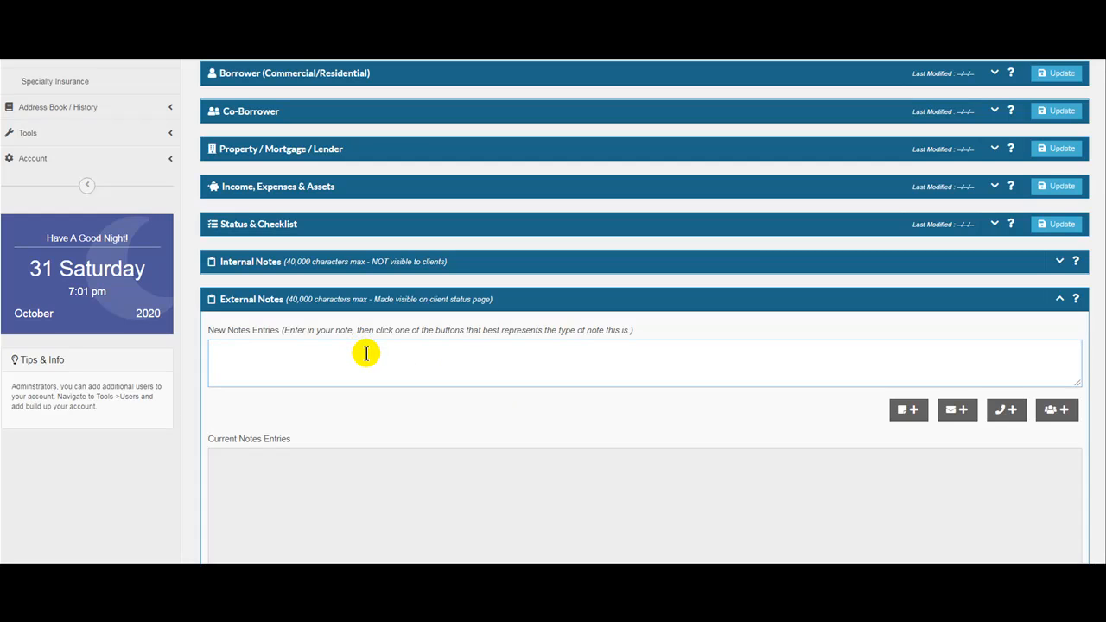
type("Please")
type(" sumbit")
key("BackSpace")
key("BackSpace")
type("bmit docs")
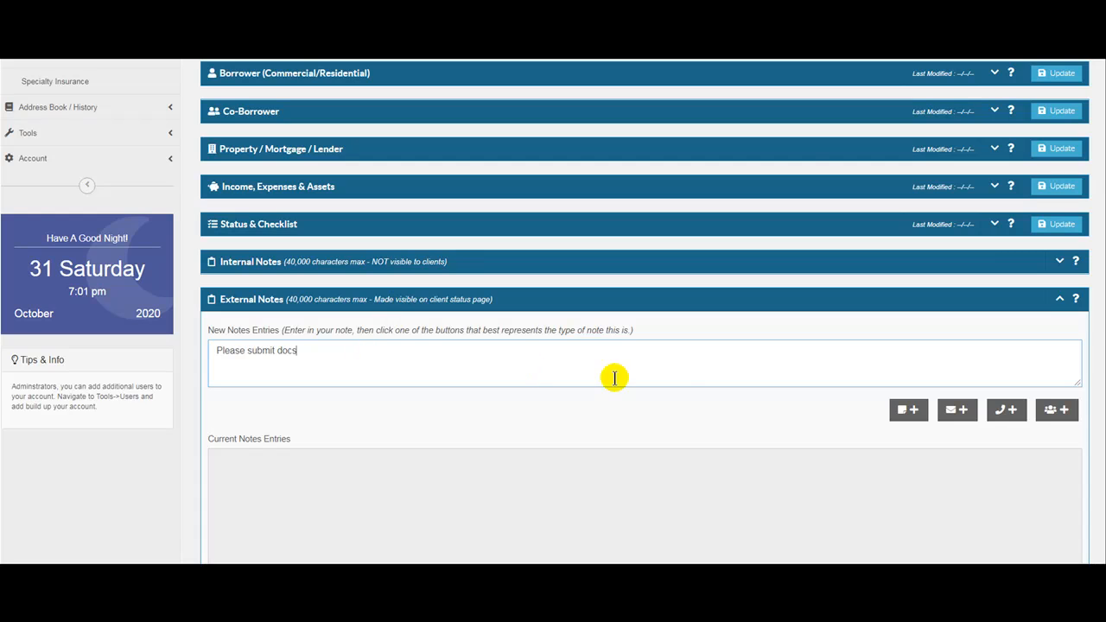
left_click(913, 412)
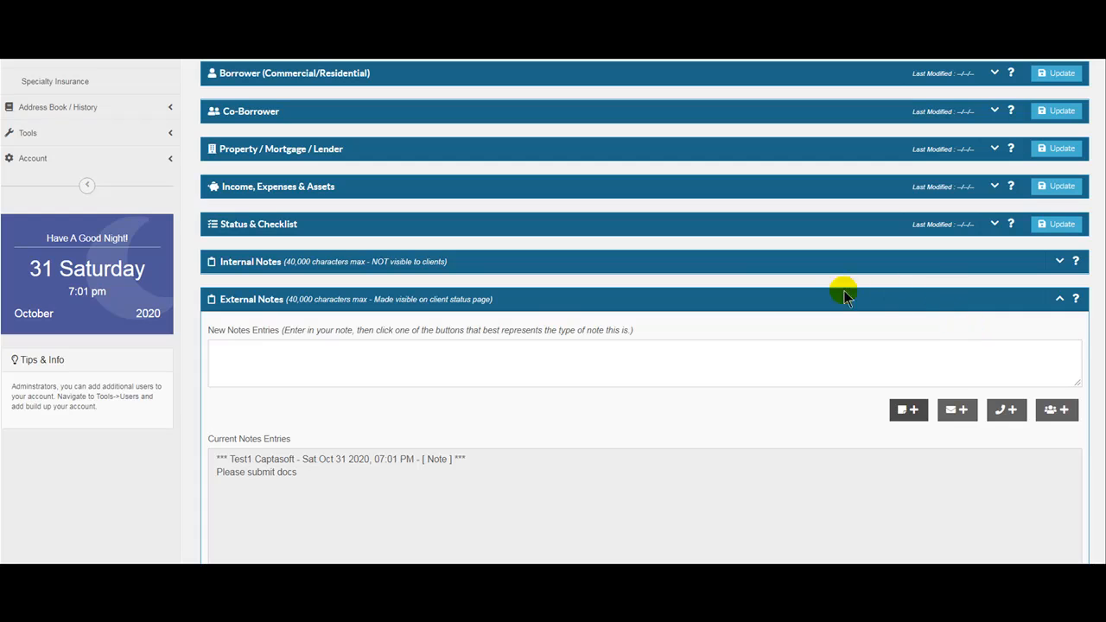
left_click(788, 293)
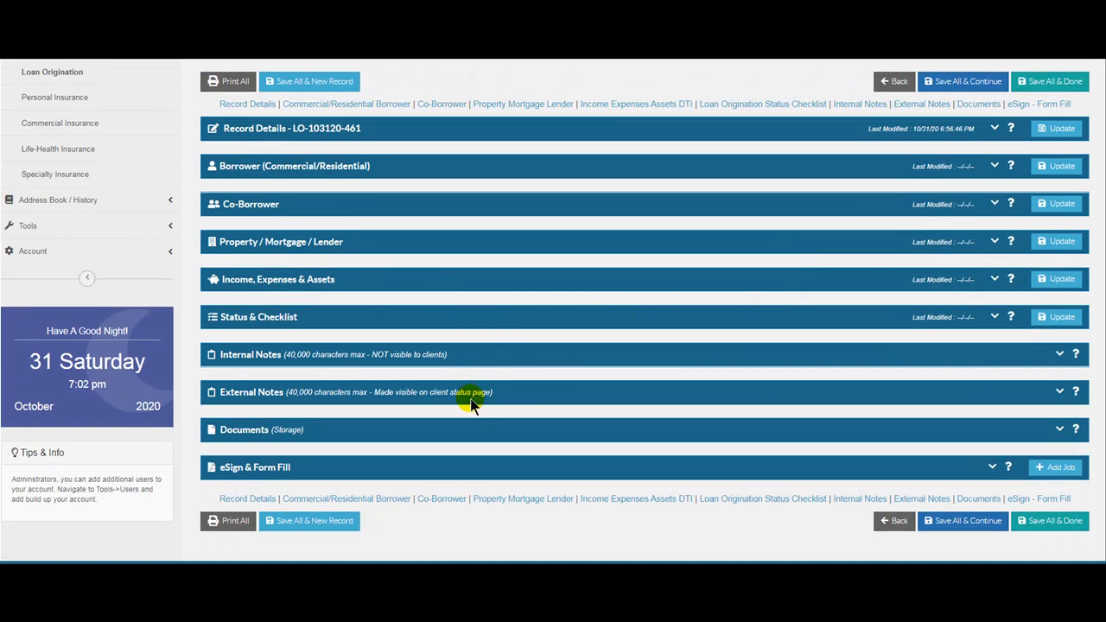
Add a folder named "test" under Home in the Documents storage section and collapse the section.
left_click(470, 432)
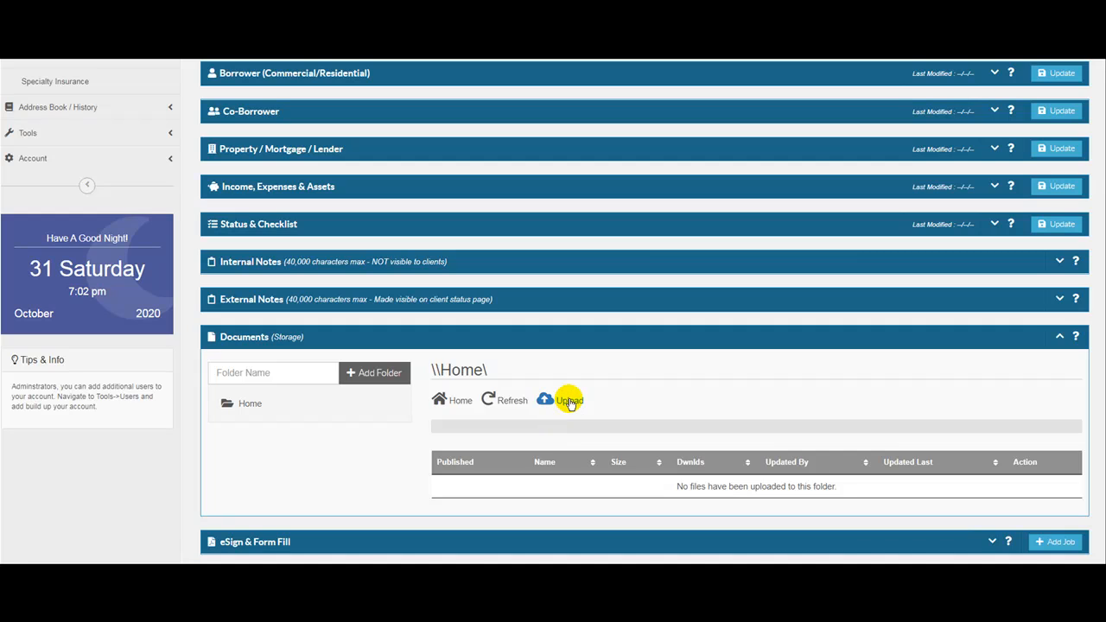
left_click(257, 374)
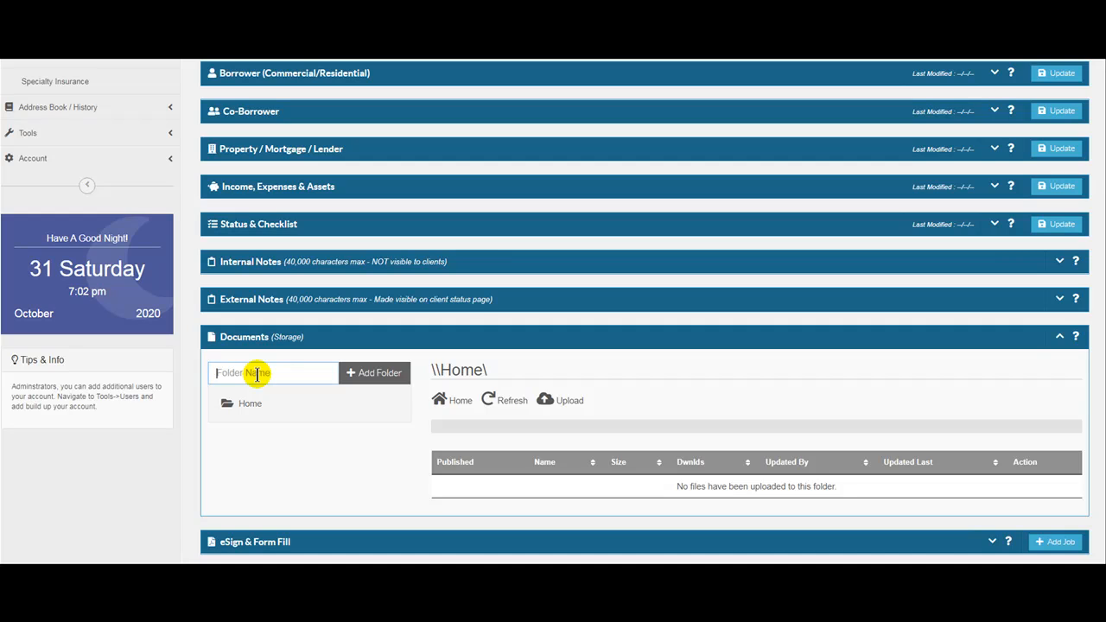
type("test")
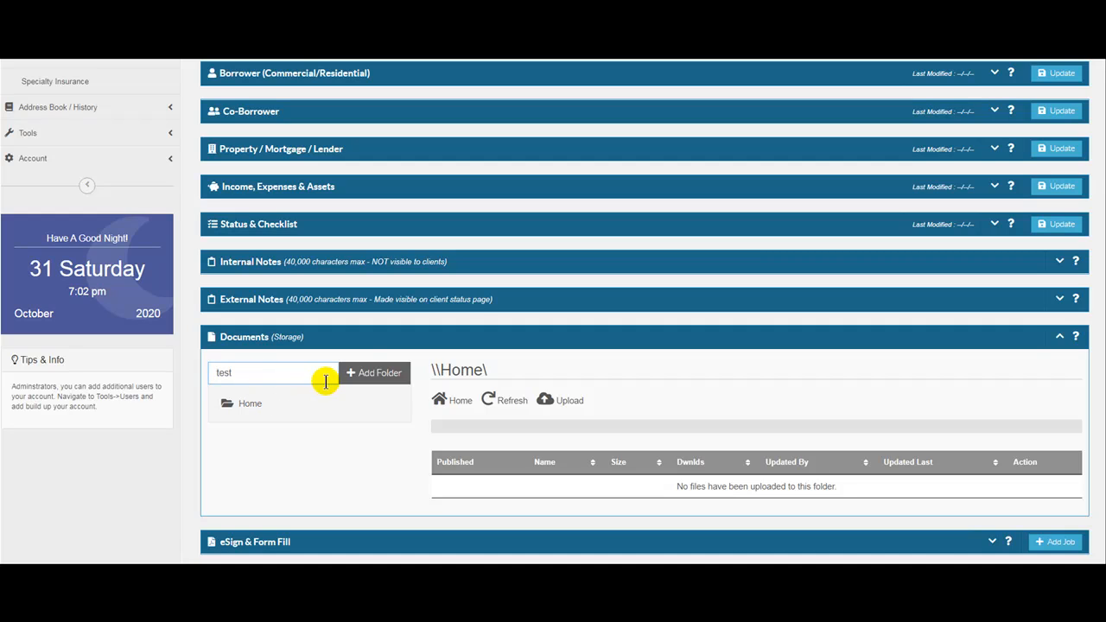
left_click(377, 378)
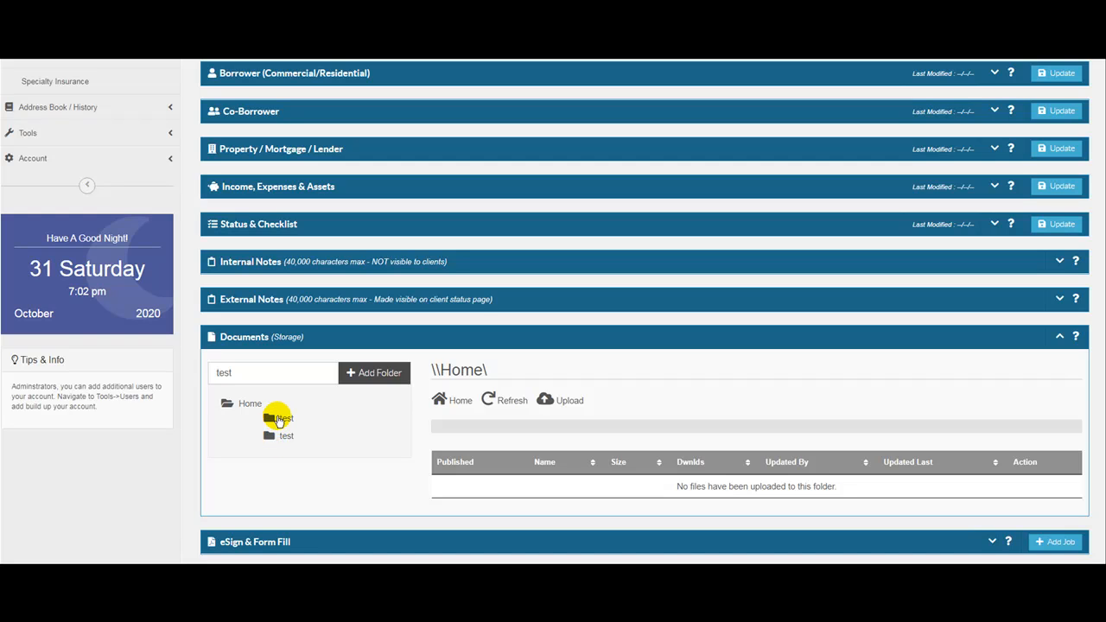
left_click(532, 335)
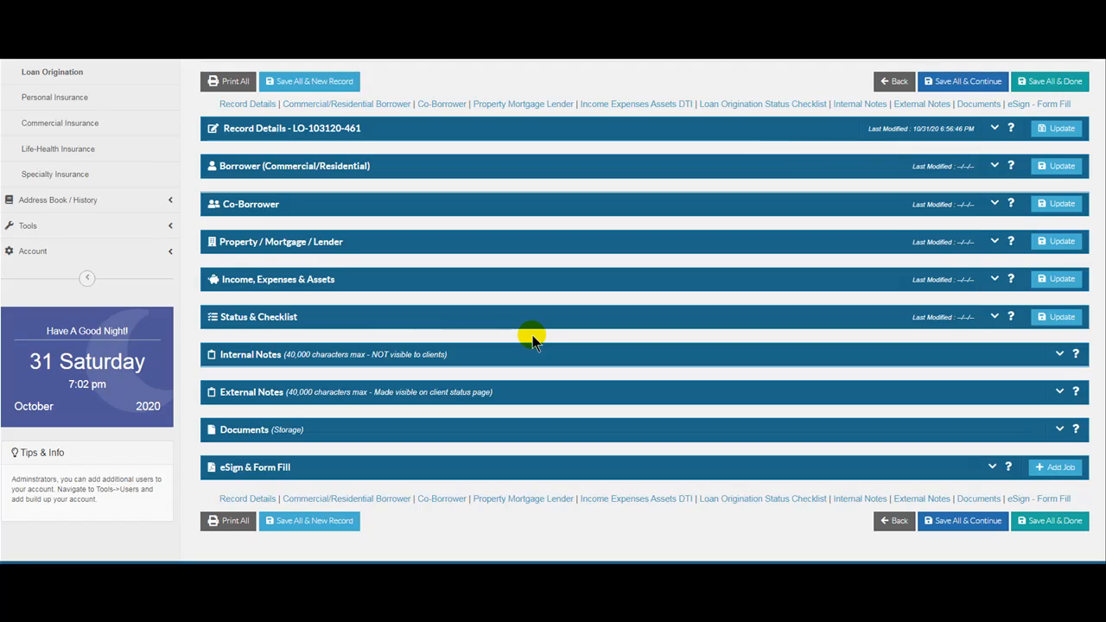
Review the job list in the eSign & Form Fill section and go back out of the loan origination record.
left_click(399, 475)
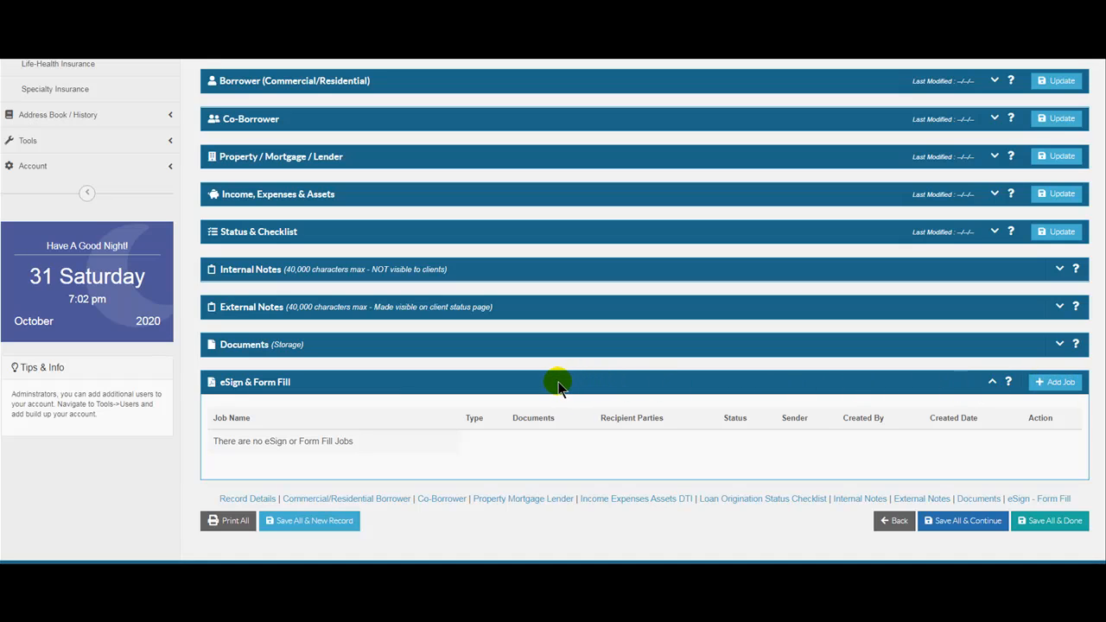
scroll(558, 386, "up", 5)
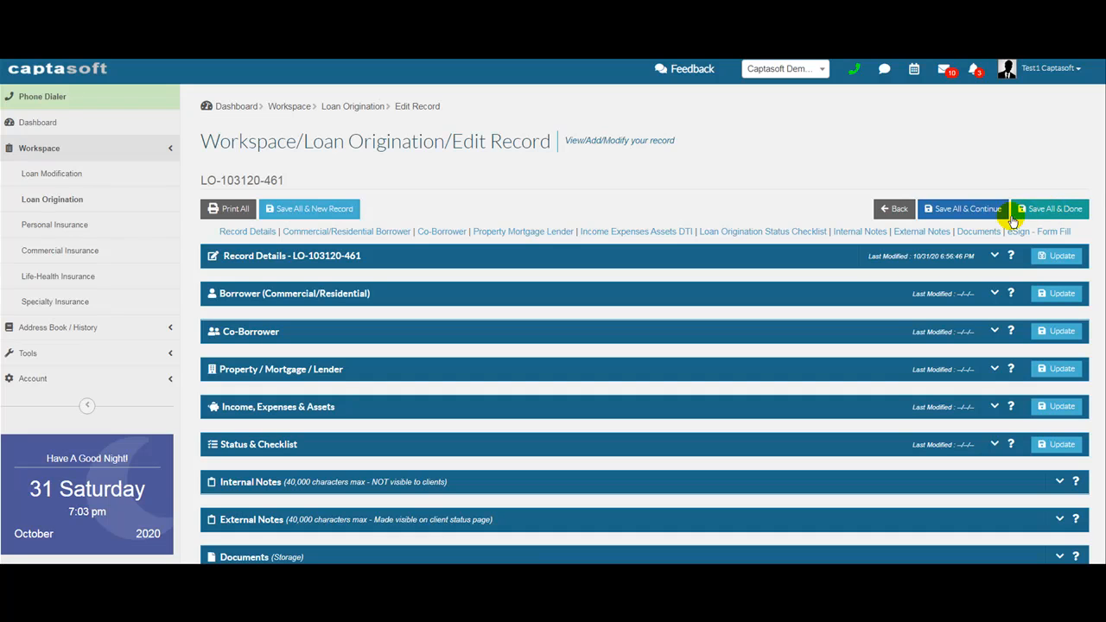
left_click(892, 210)
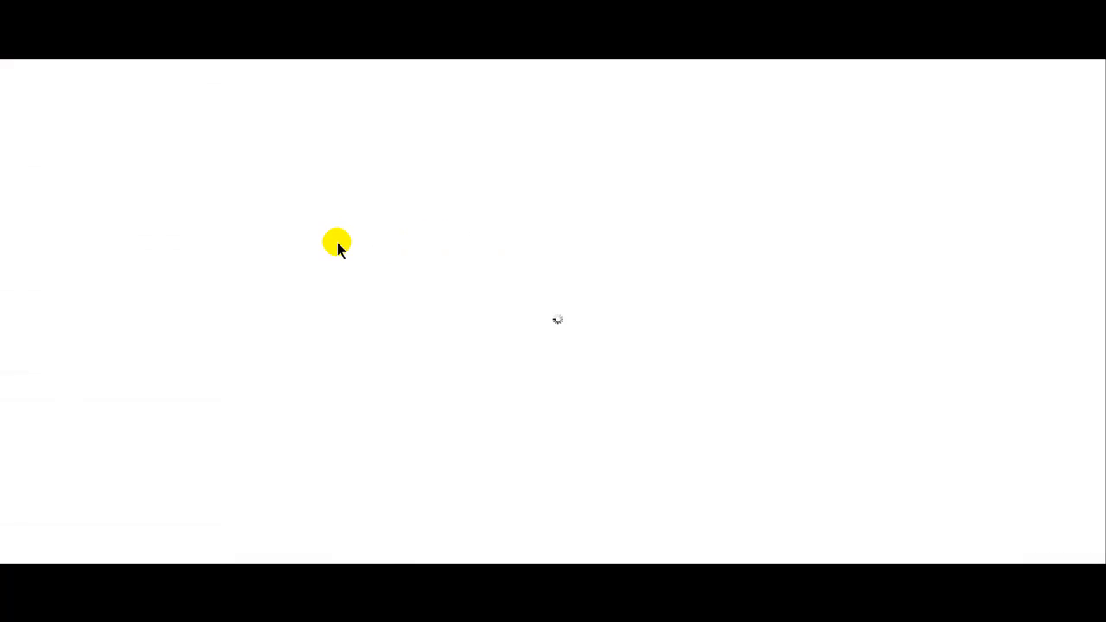